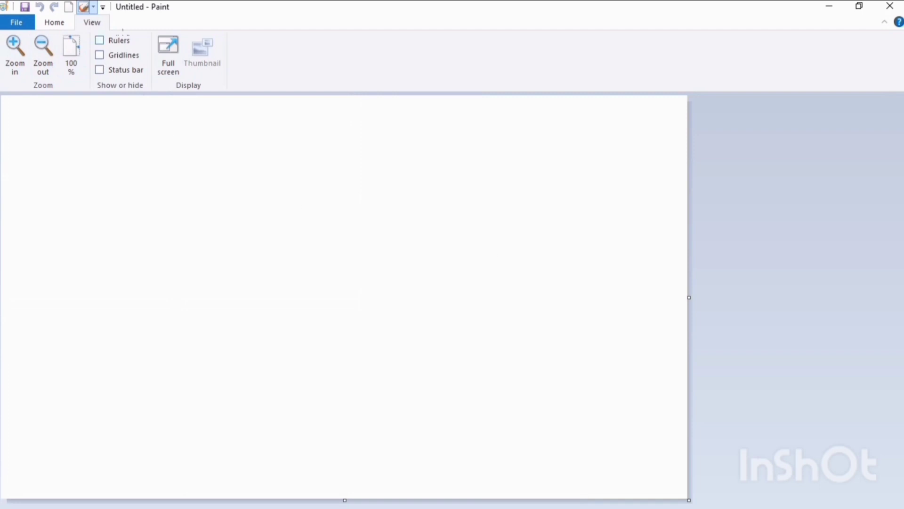
Step: Draw a red straight line diagonally across the canvas from the upper-right corner to the lower-left corner
left_click(56, 23)
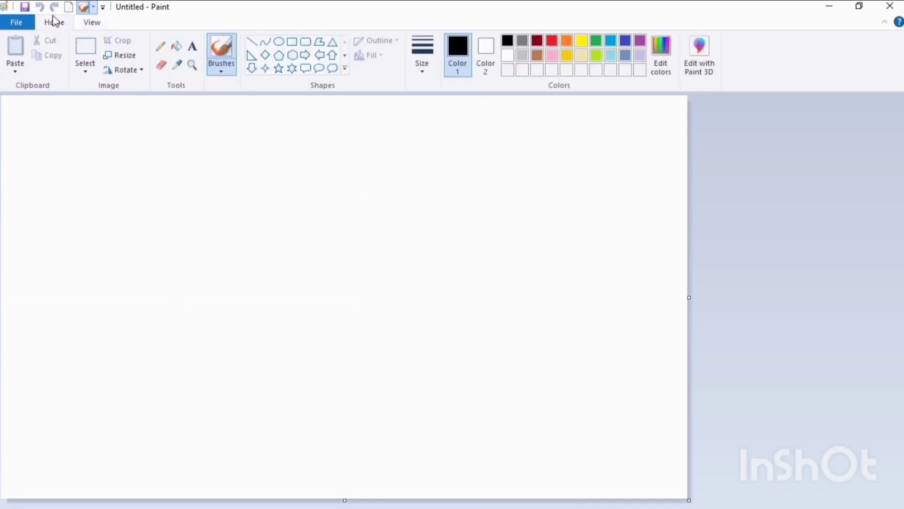
left_click(554, 42)
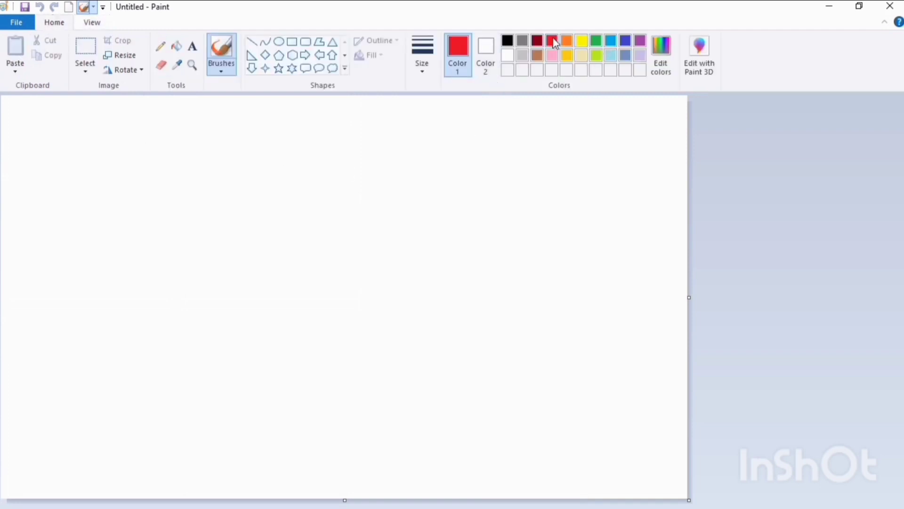
left_click(252, 41)
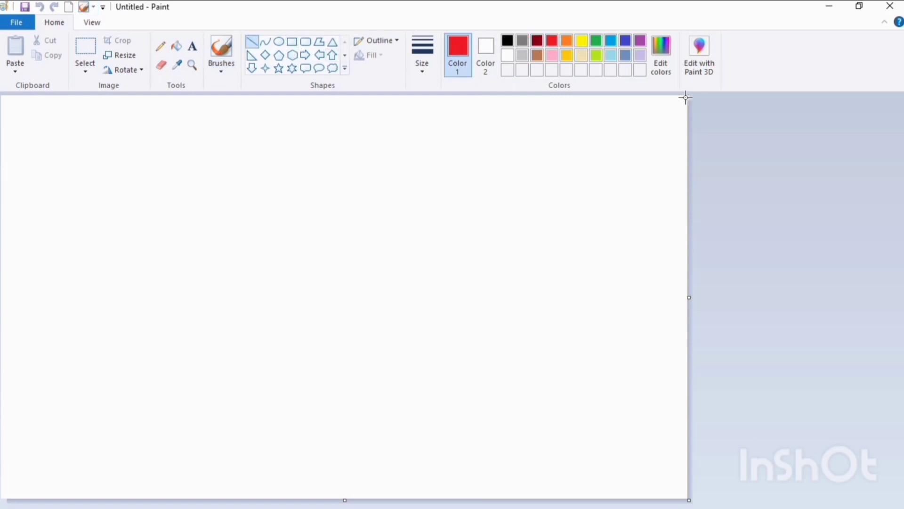
left_click_drag(686, 98, 2, 496)
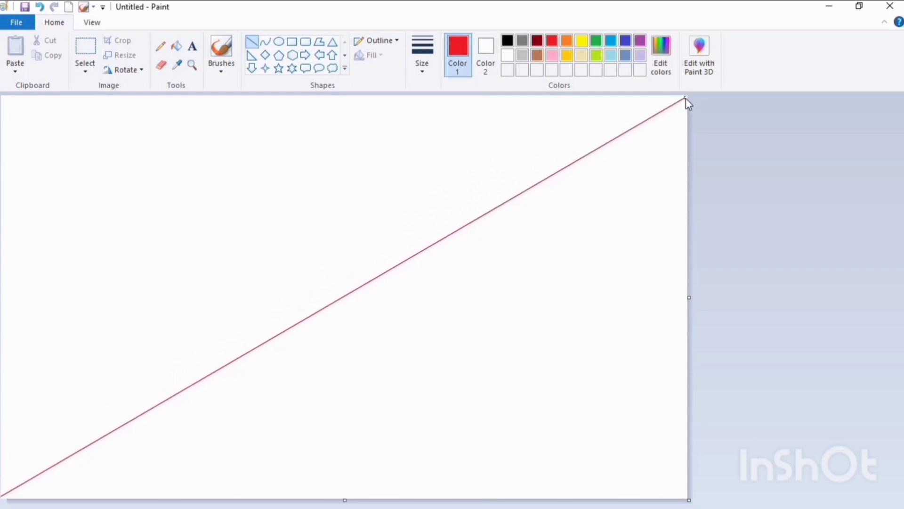
left_click_drag(686, 98, 698, 90)
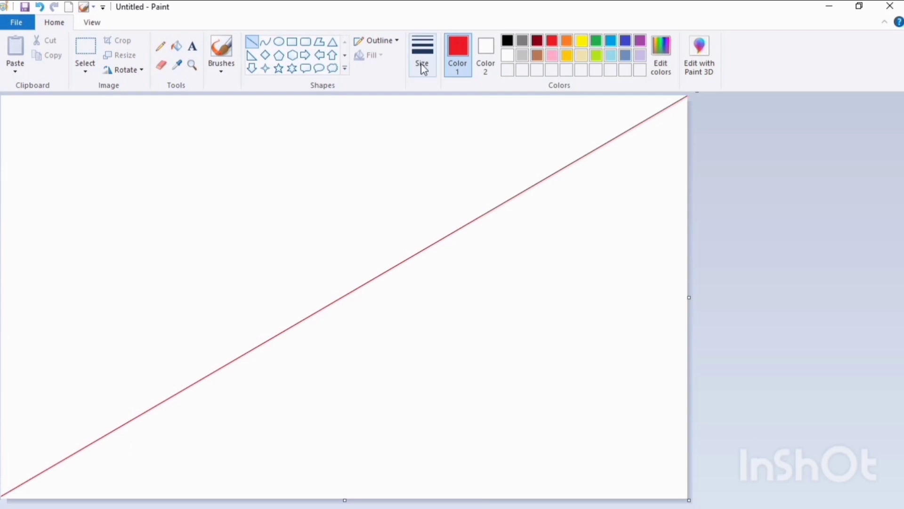
Step: Fill the area below the diagonal with red and the area above it with yellow
left_click(181, 50)
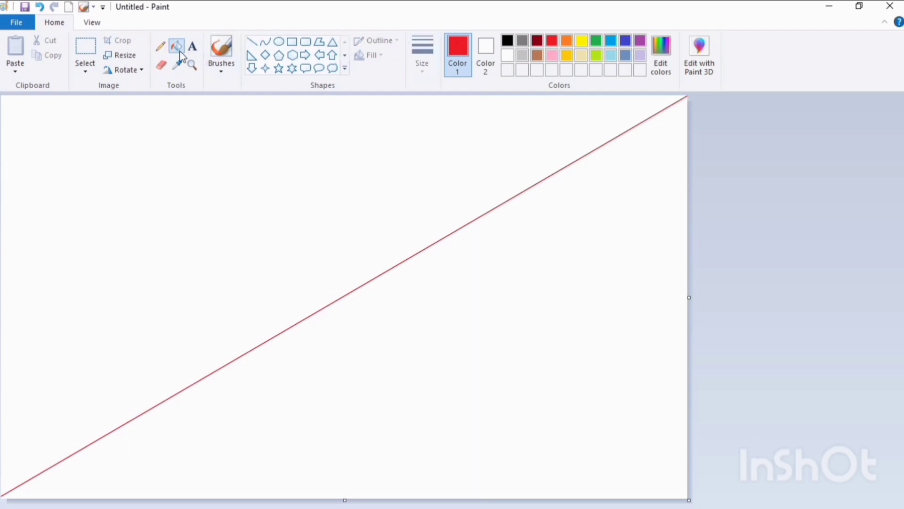
left_click(493, 322)
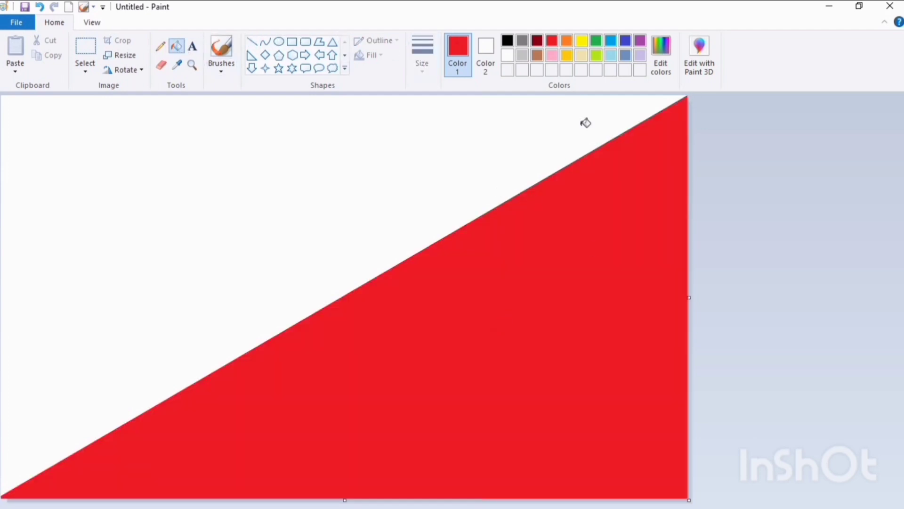
left_click(581, 41)
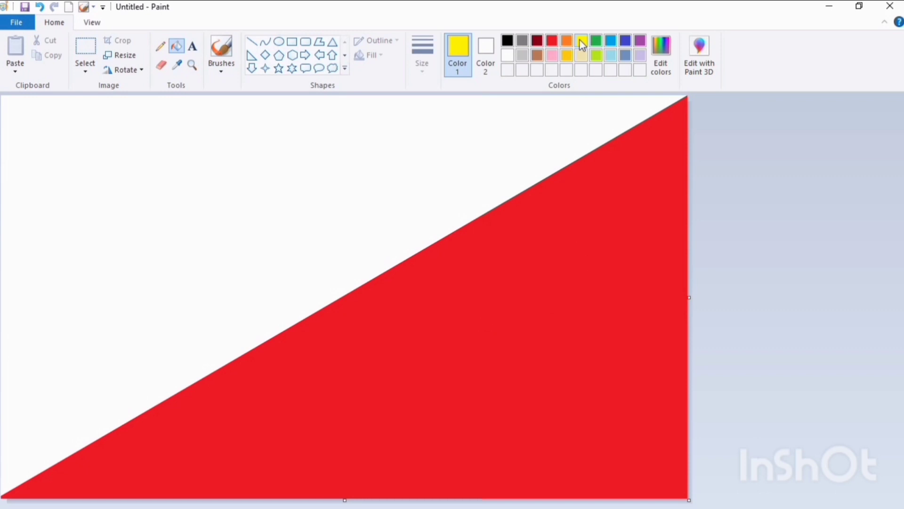
left_click(301, 177)
Step: Resize the image by pixels to a horizontal size of 1 without maintaining the aspect ratio
left_click(124, 55)
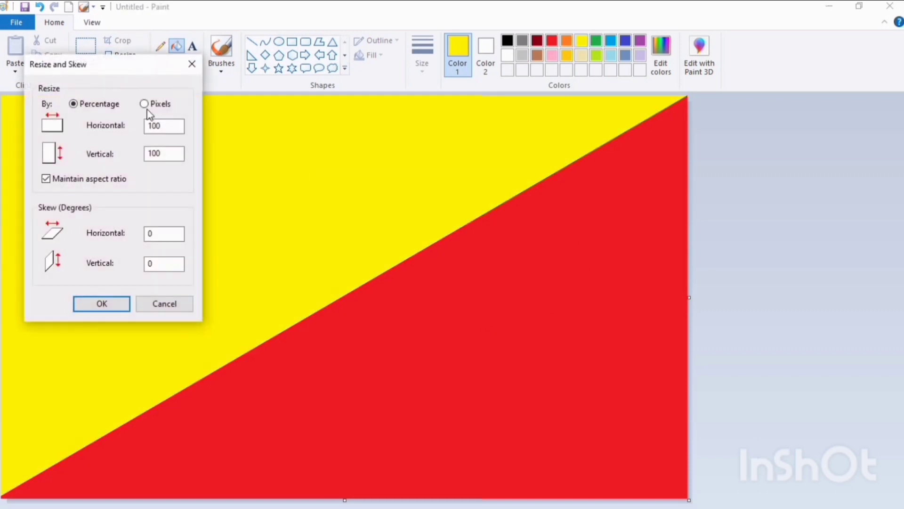
left_click(145, 104)
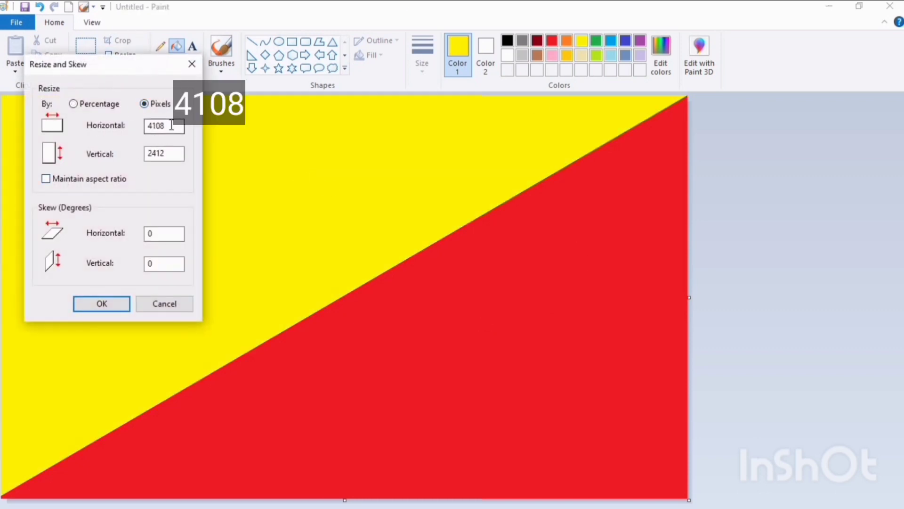
left_click_drag(171, 125, 92, 137)
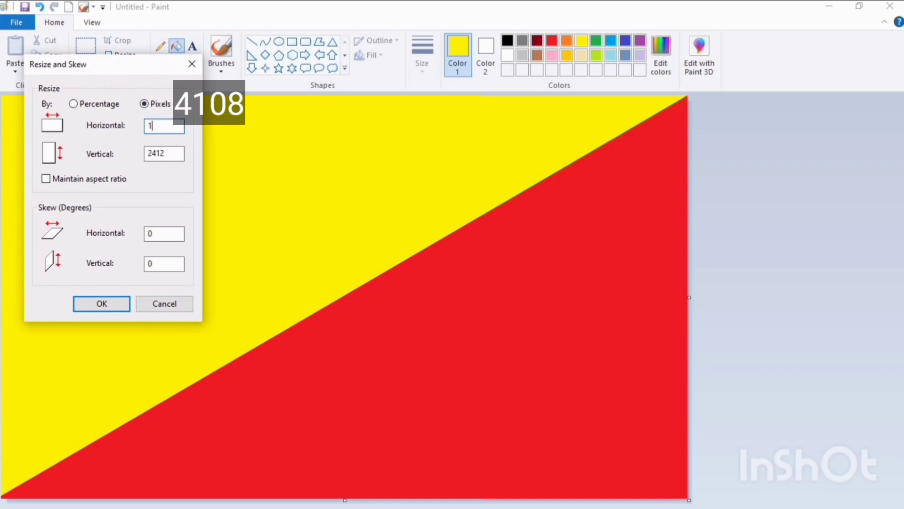
left_click(109, 306)
Step: Resize the image by pixels to a horizontal size of 4108 without maintaining the aspect ratio
left_click(133, 54)
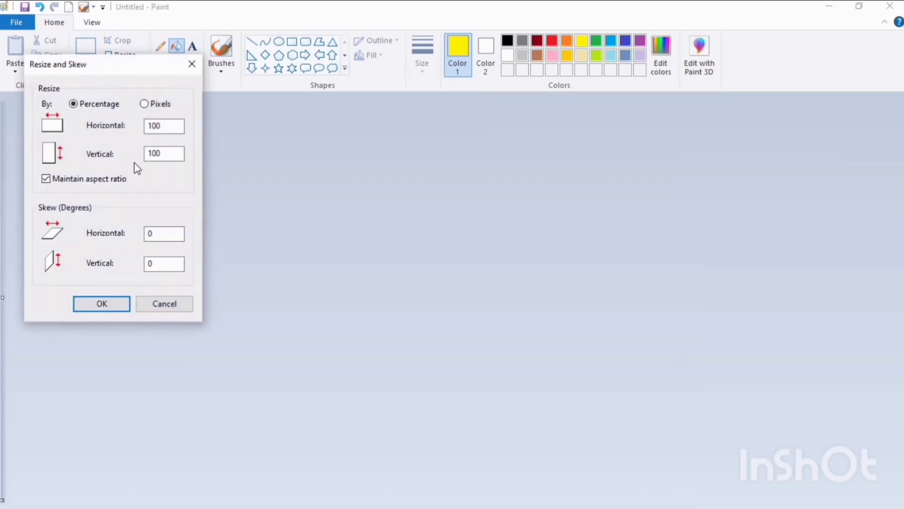
left_click(145, 104)
left_click(45, 179)
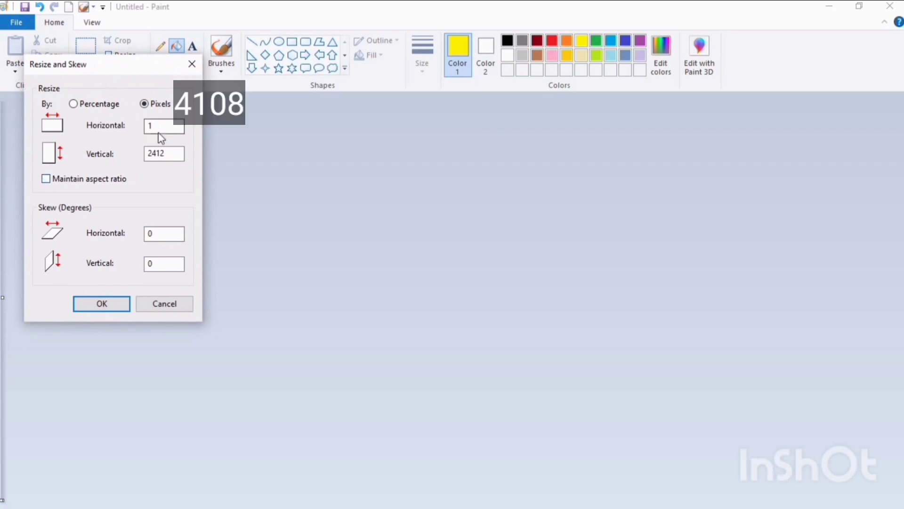
left_click_drag(170, 125, 103, 135)
type("4108")
left_click(90, 303)
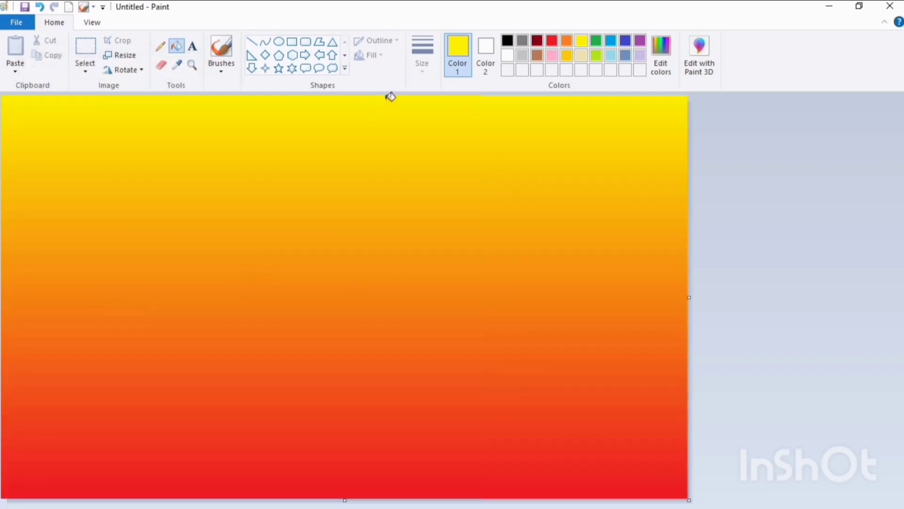
Step: Draw a large triangle on the right half of the gradient with both the outline and fill colors set to black
left_click(332, 43)
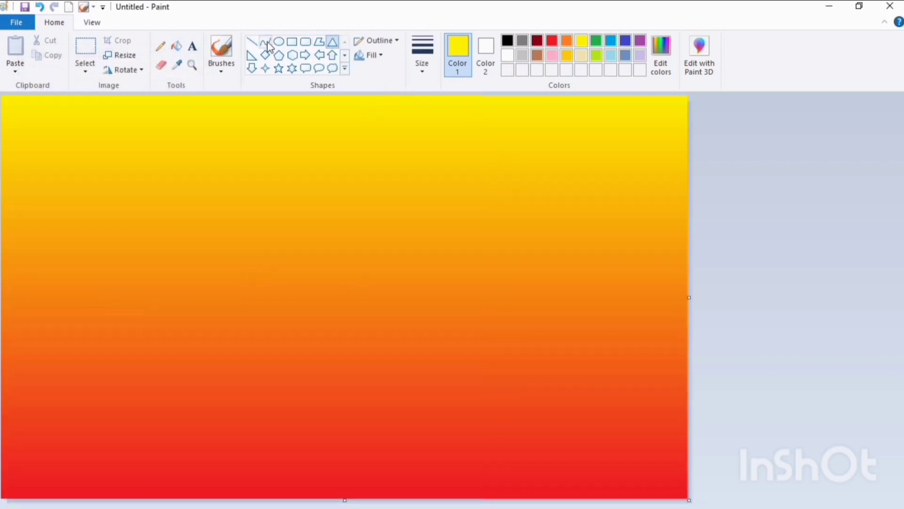
left_click(508, 42)
left_click(487, 47)
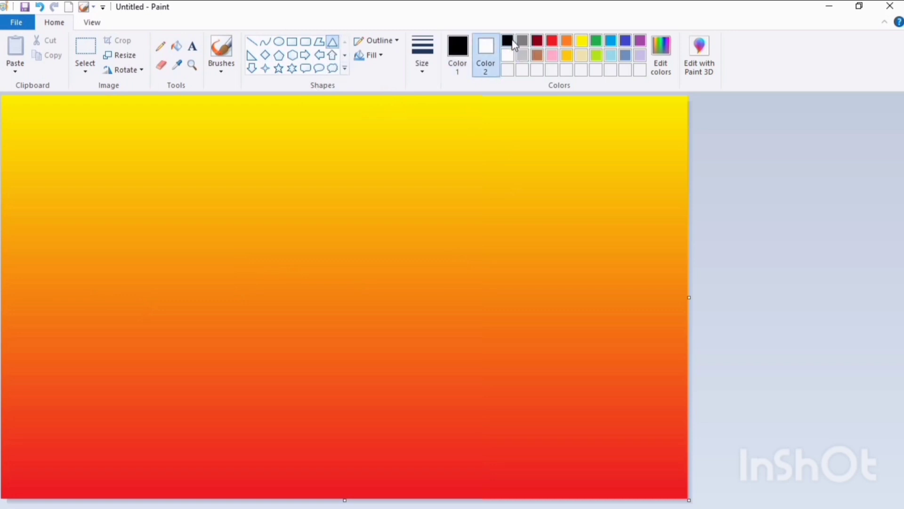
left_click(511, 41)
mouse_move(292, 154)
left_mouse_down()
mouse_move(598, 361)
mouse_move(664, 396)
mouse_move(677, 390)
left_mouse_up()
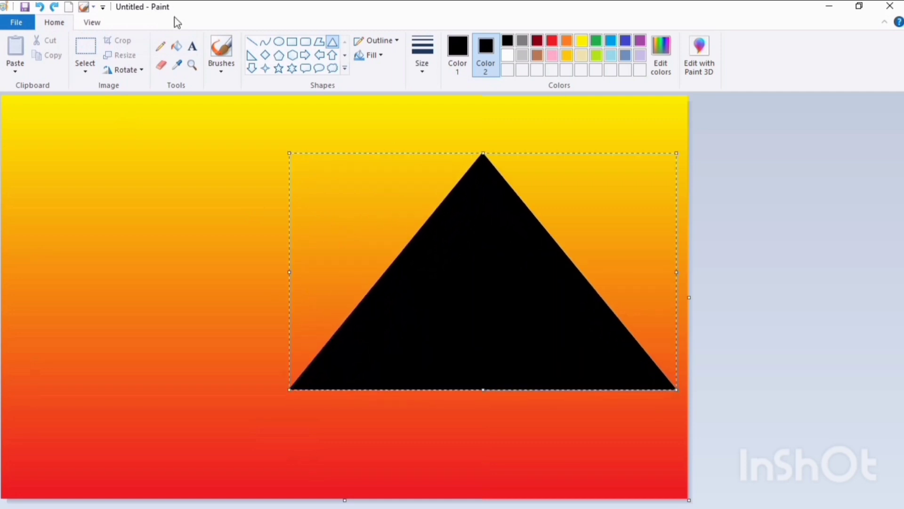
Step: Flip the black triangle vertically, enlarge it, and move it partly off the canvas's lower-right corner
left_click(138, 72)
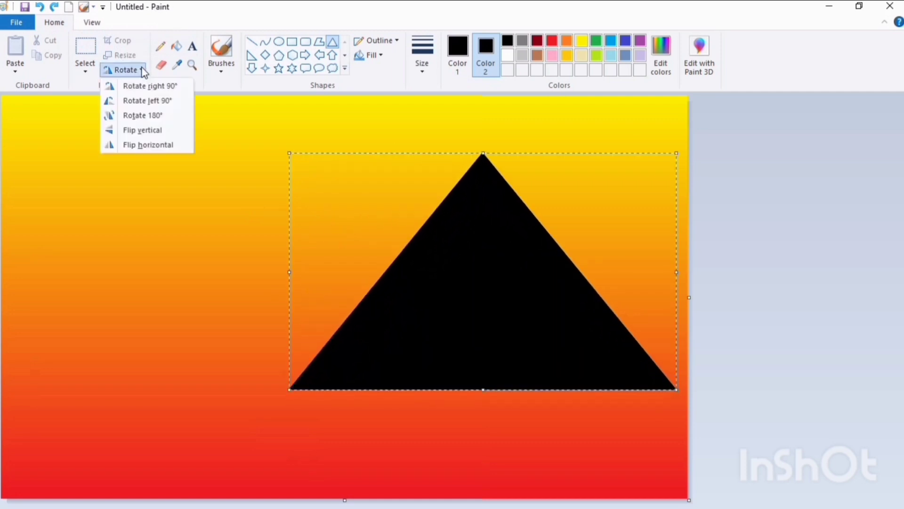
left_click(146, 130)
left_click_drag(439, 196, 520, 300)
left_click_drag(372, 376, 323, 369)
left_click_drag(473, 327, 570, 358)
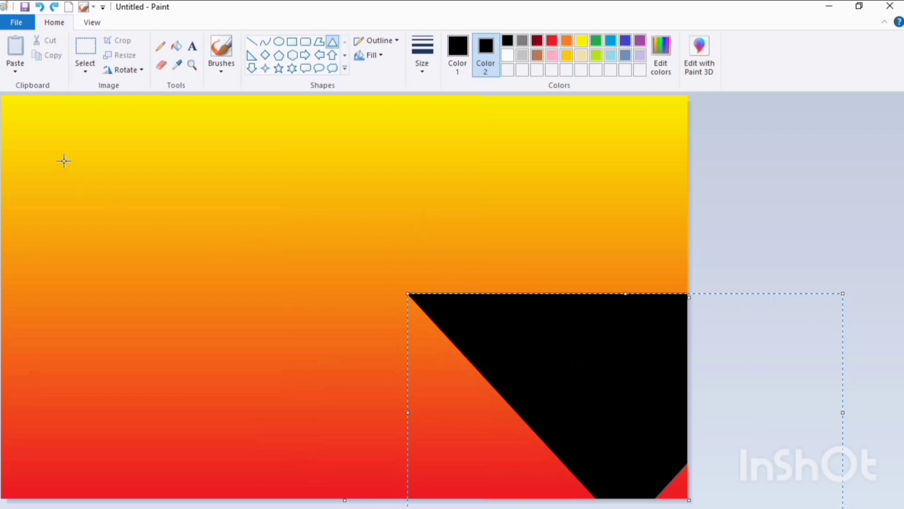
Step: Draw a second black triangle in the upper-left part of the canvas and flip it vertically
mouse_move(75, 131)
left_mouse_down()
mouse_move(256, 251)
mouse_move(380, 273)
left_mouse_up()
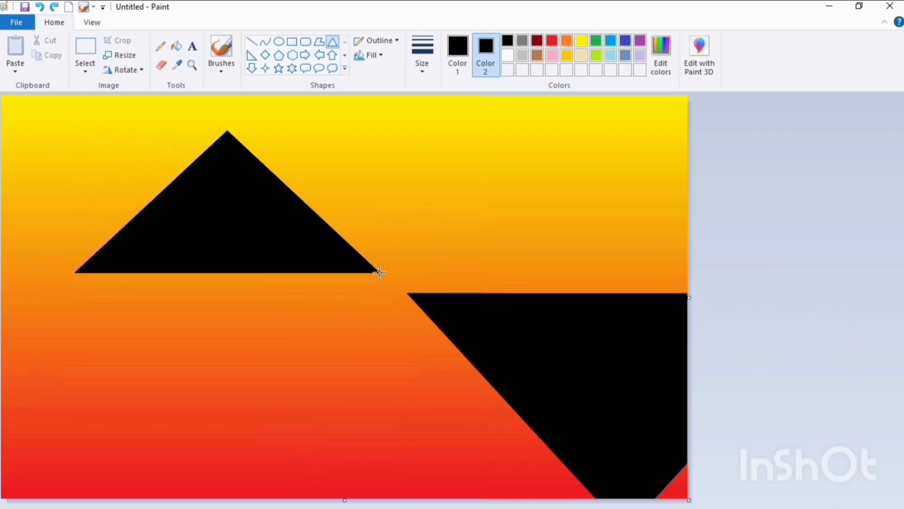
left_click(143, 71)
left_click(144, 129)
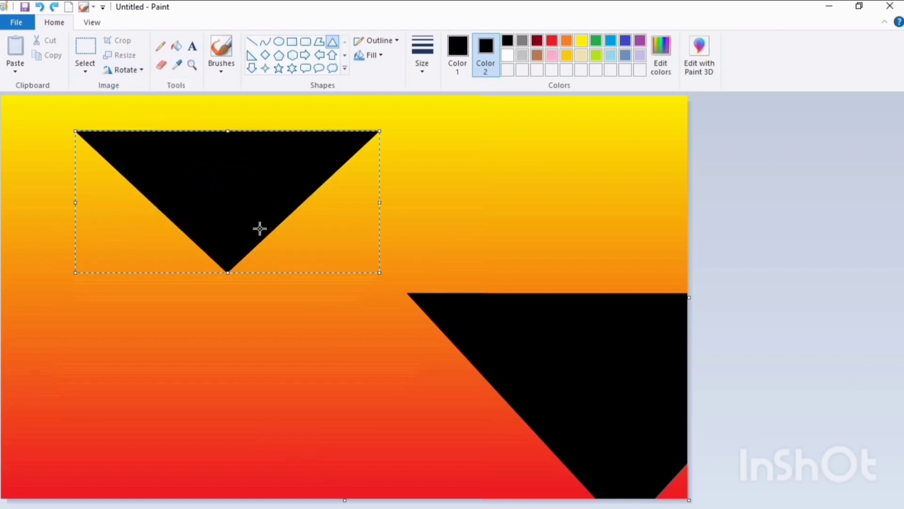
Step: Enlarge the second triangle and place it partly off the canvas's lower-left corner, slightly lower than the right one
left_click_drag(380, 272, 475, 409)
left_click_drag(254, 217, 39, 413)
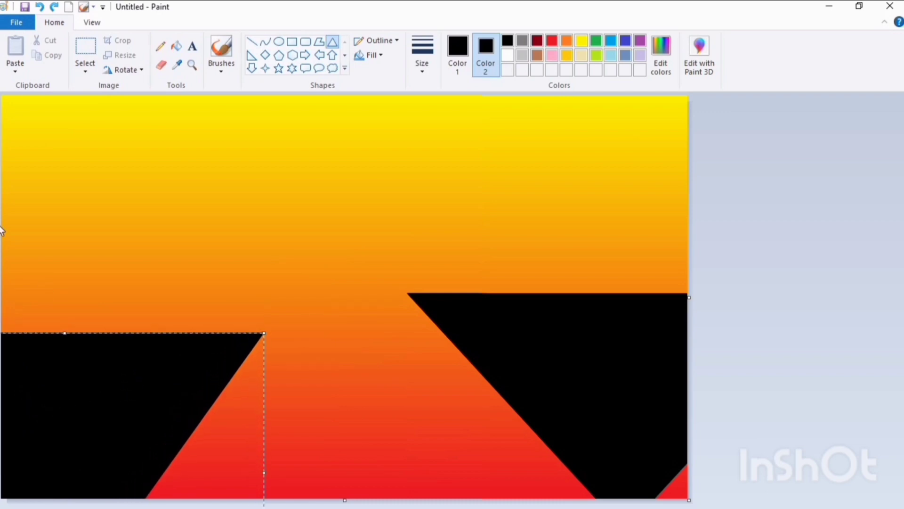
left_click_drag(126, 400, 136, 380)
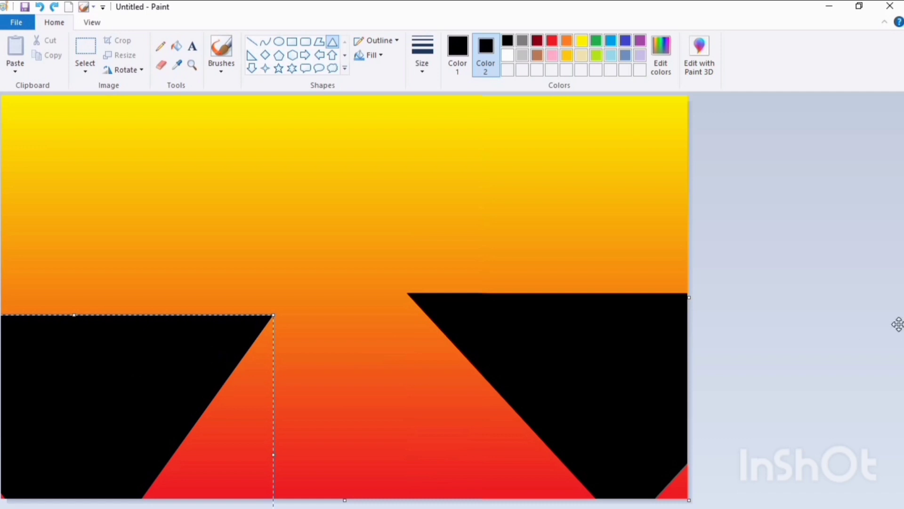
left_click(808, 311)
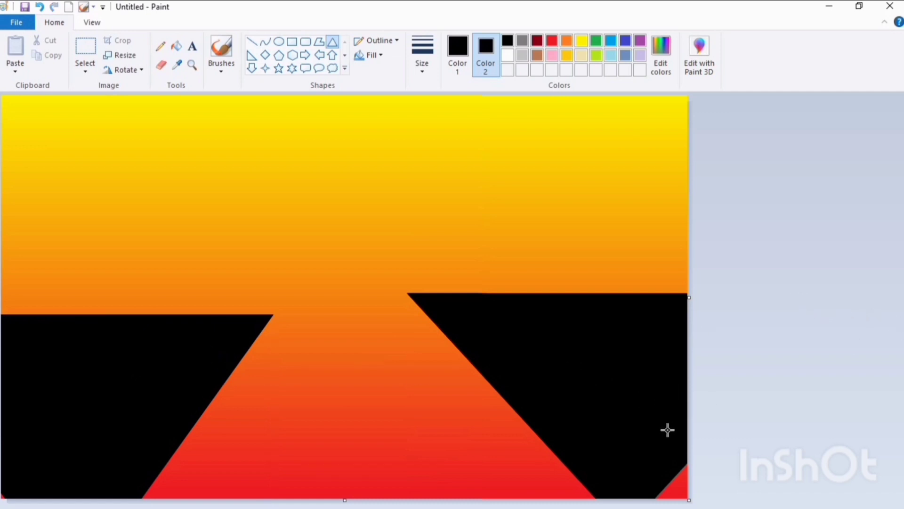
mouse_move(668, 429)
left_mouse_down()
mouse_move(552, 347)
mouse_move(499, 349)
mouse_move(442, 264)
mouse_move(473, 283)
left_mouse_up()
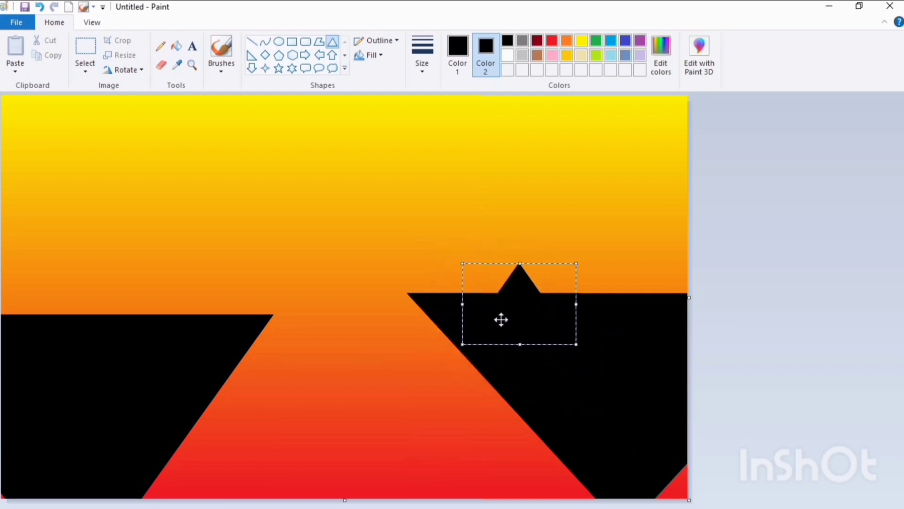
left_click_drag(501, 319, 533, 317)
key("ctrl+z")
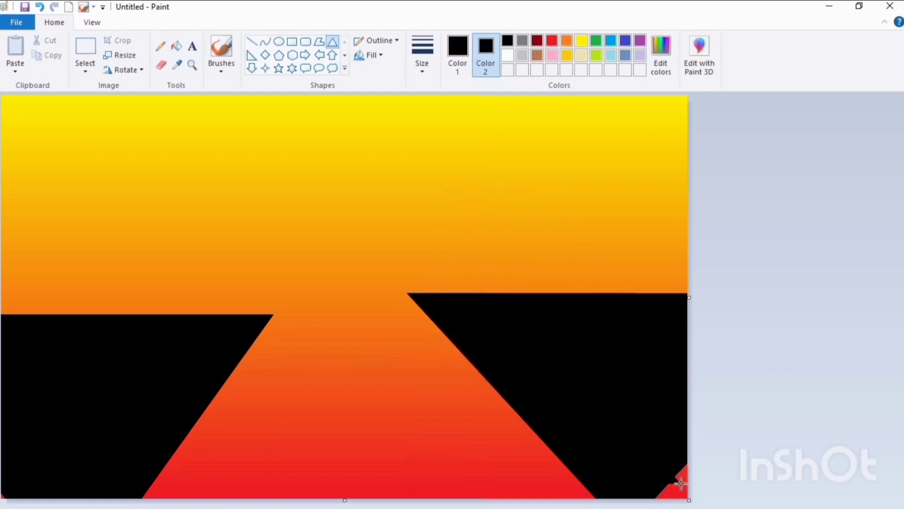
Step: Cover the red gap in the canvas's lower-right corner with additional black triangles
left_click_drag(625, 448, 706, 508)
left_click(733, 504)
mouse_move(248, 147)
left_mouse_down()
mouse_move(345, 175)
mouse_move(464, 248)
left_mouse_up()
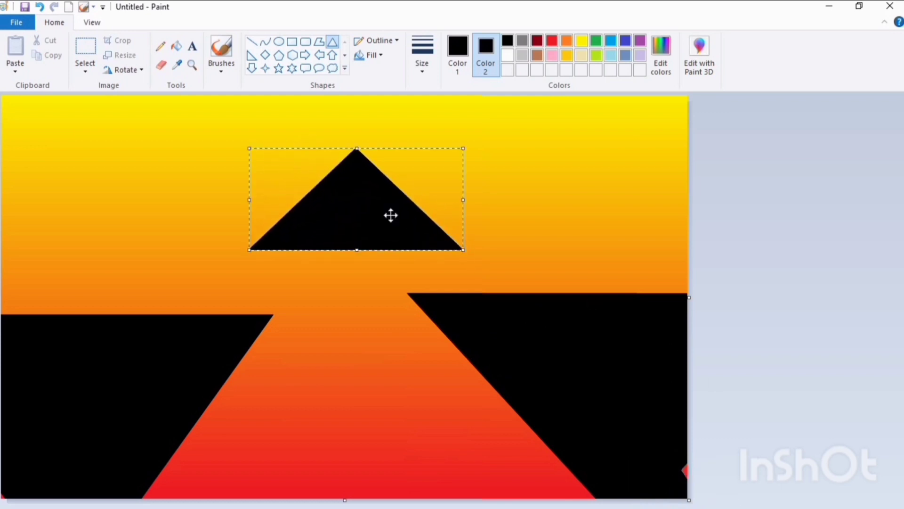
left_click_drag(392, 214, 603, 335)
key("ctrl+z")
left_click_drag(626, 394, 841, 496)
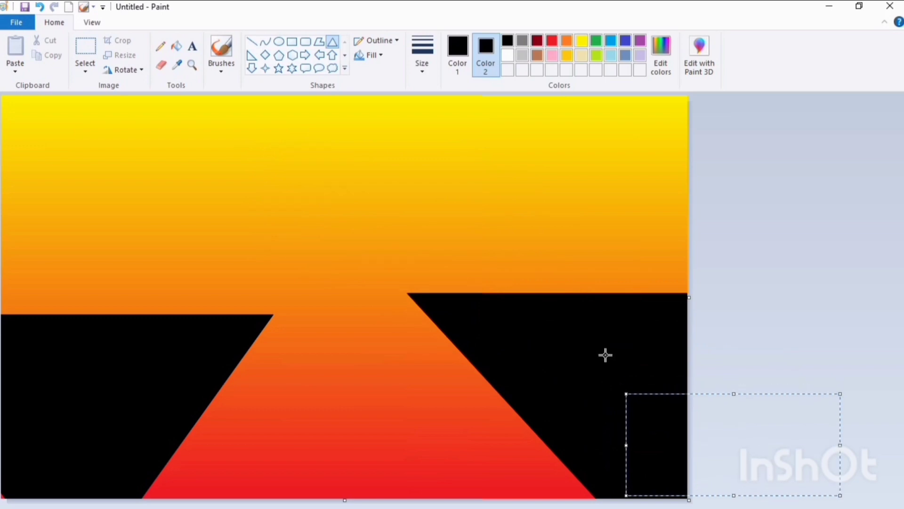
left_click(542, 352)
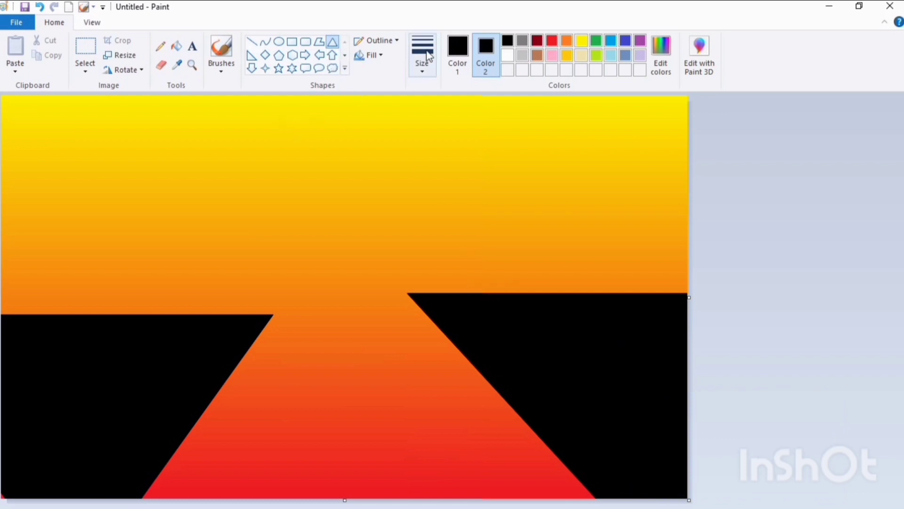
Step: Draw a yellow sun as a solid-filled oval in the sky above the gap between the black shapes, with both colors set to yellow
left_click(458, 49)
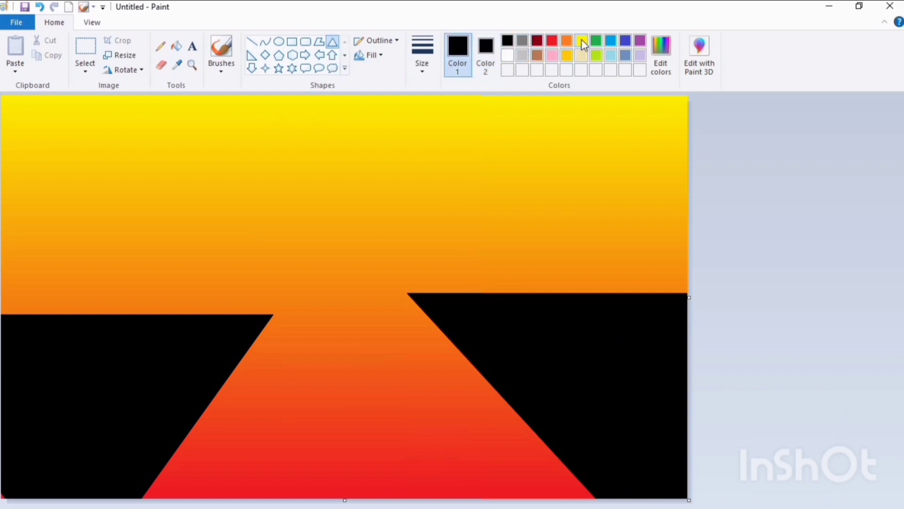
left_click(582, 41)
left_click(486, 46)
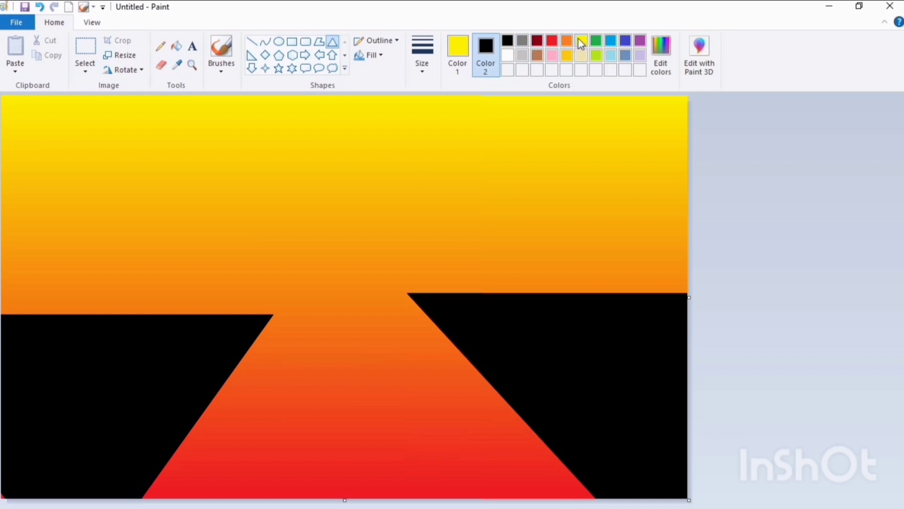
left_click(582, 41)
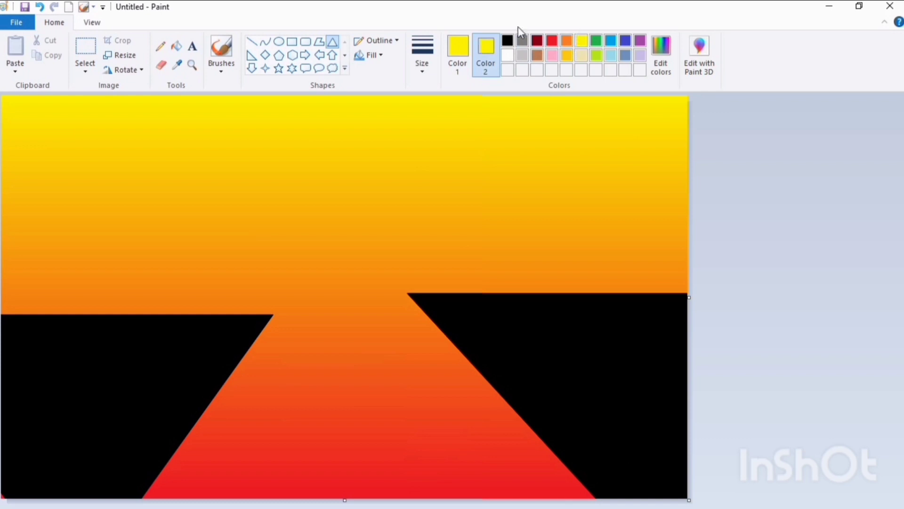
left_click(278, 43)
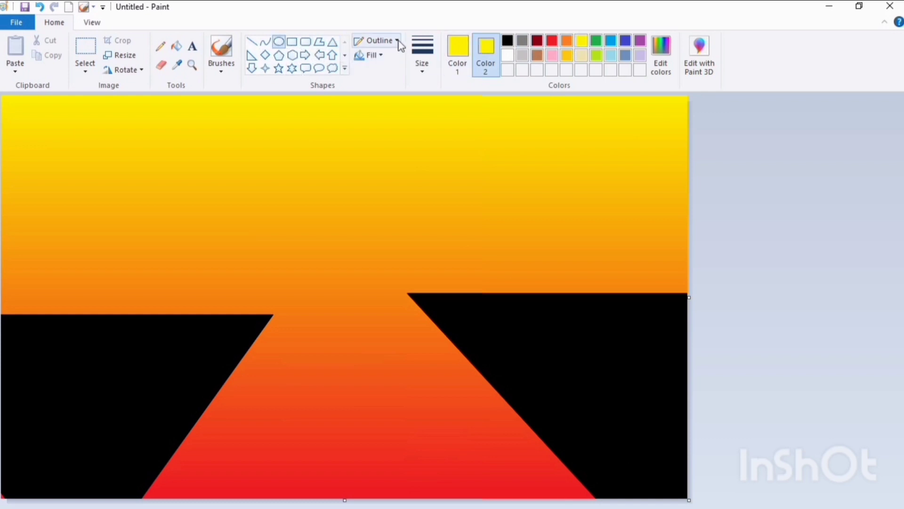
left_click(372, 55)
left_click(397, 73)
left_click(382, 55)
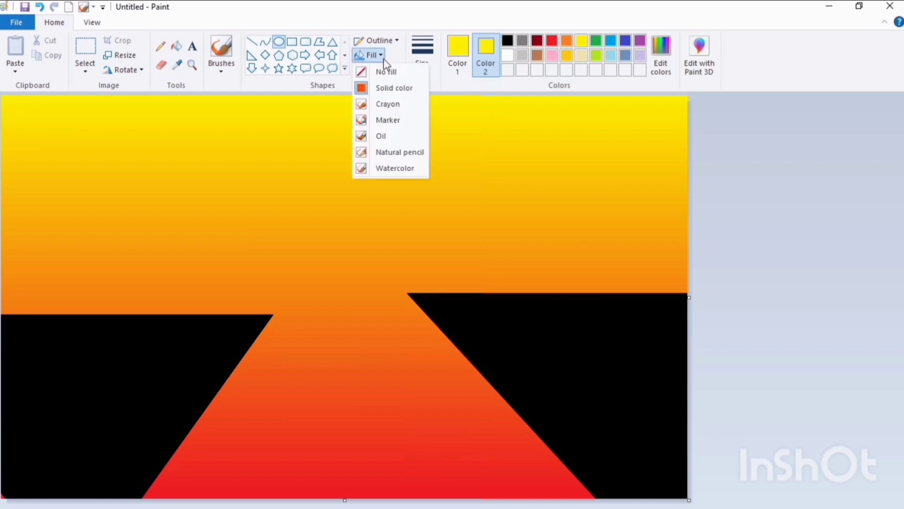
left_click(396, 88)
left_click_drag(272, 163, 401, 280)
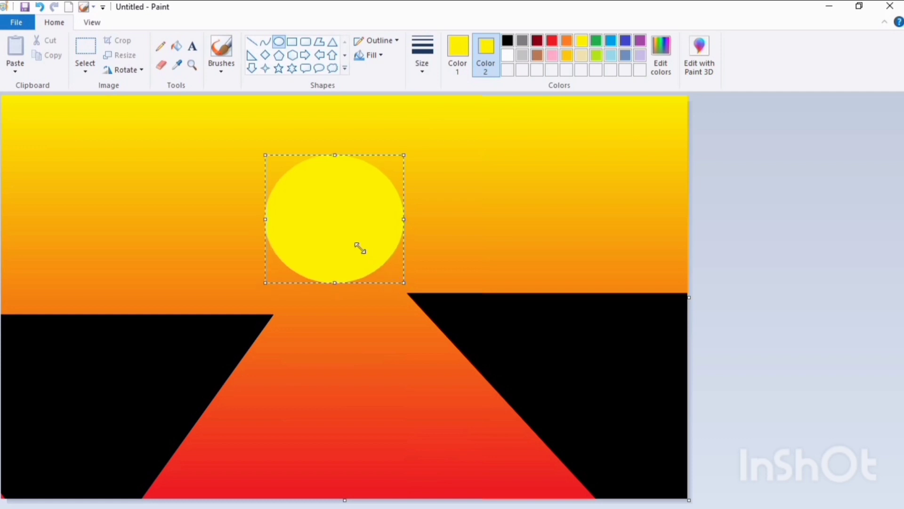
Step: Move the yellow sun slightly higher in the sky, keeping it yellow, and deselect it
left_click_drag(340, 225, 347, 196)
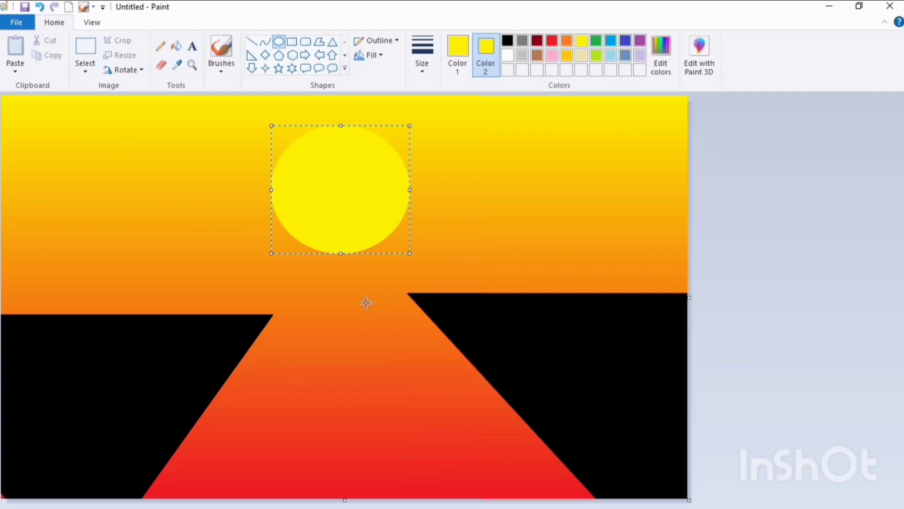
left_click(507, 42)
key("ctrl+z")
left_click(473, 172)
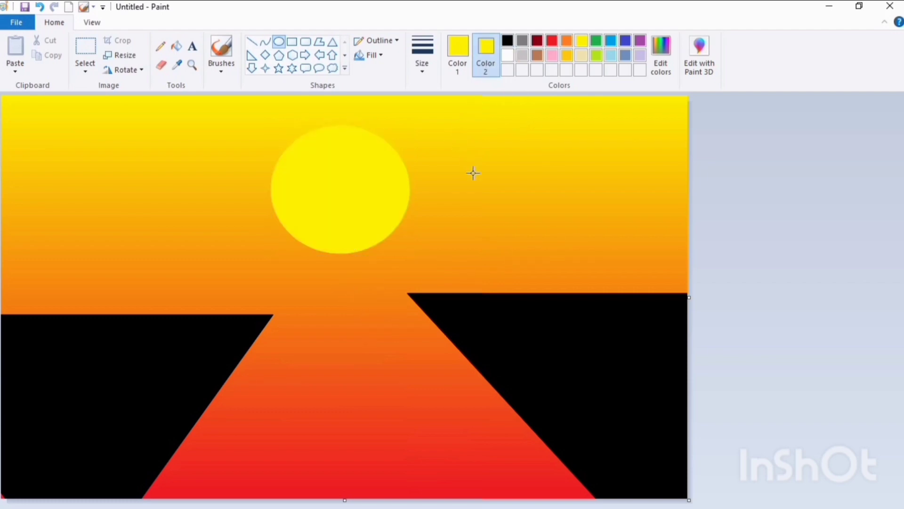
Step: Set both colors to black and place a solid oval bulging from the middle of the right cliff's slanted edge
left_click(462, 54)
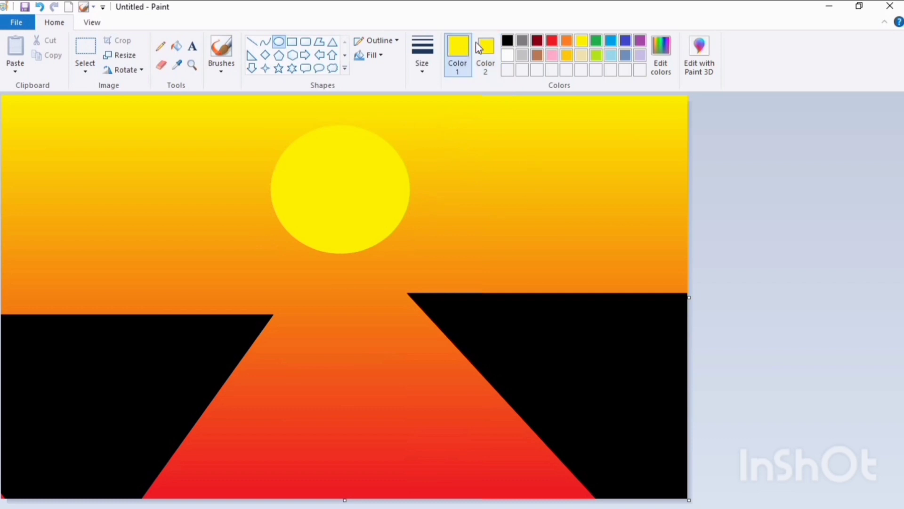
left_click(508, 42)
left_click(487, 57)
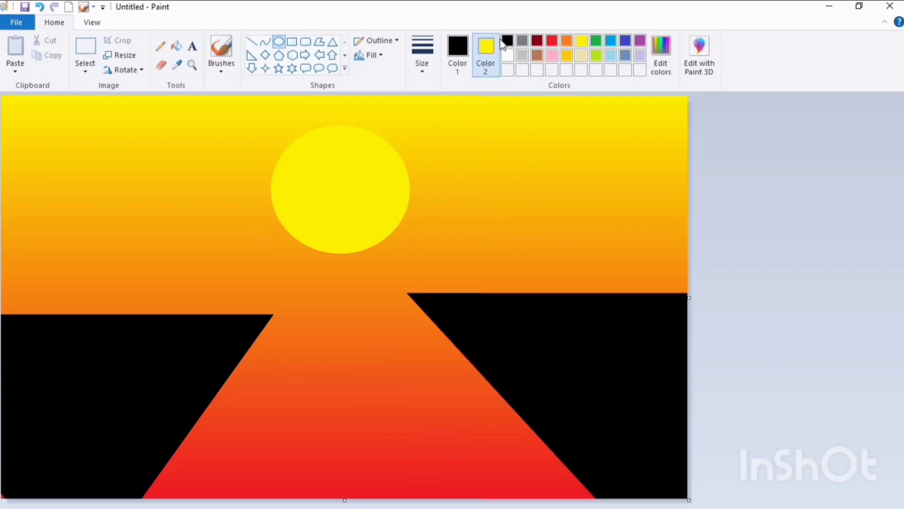
left_click(508, 41)
left_click_drag(382, 313, 518, 389)
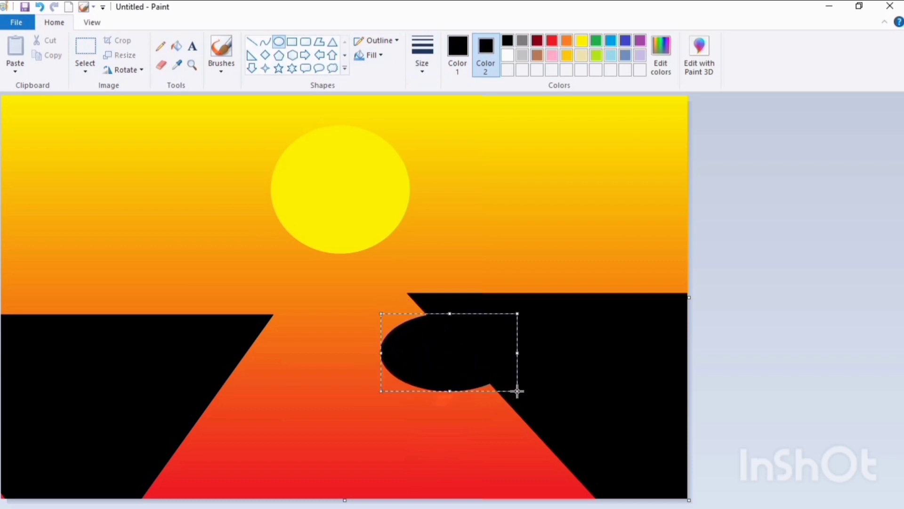
left_click_drag(460, 338, 513, 338)
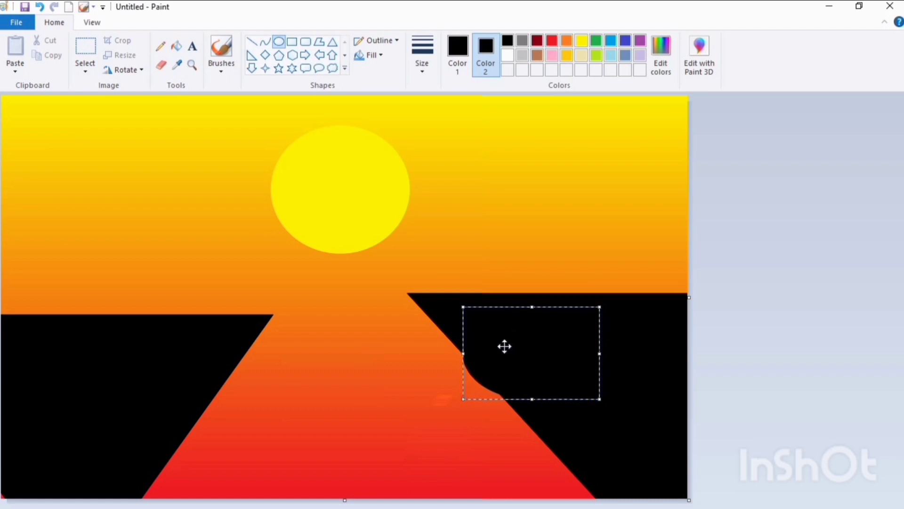
Step: Add two more black ovals stepping down the right cliff's slanted edge to make it look bumpy
left_click_drag(320, 339, 433, 424)
mouse_move(384, 371)
left_mouse_down()
mouse_move(537, 398)
mouse_move(551, 394)
mouse_move(551, 382)
left_mouse_up()
mouse_move(351, 398)
left_mouse_down()
mouse_move(425, 438)
mouse_move(439, 495)
mouse_move(454, 485)
left_mouse_up()
left_click_drag(403, 442, 591, 440)
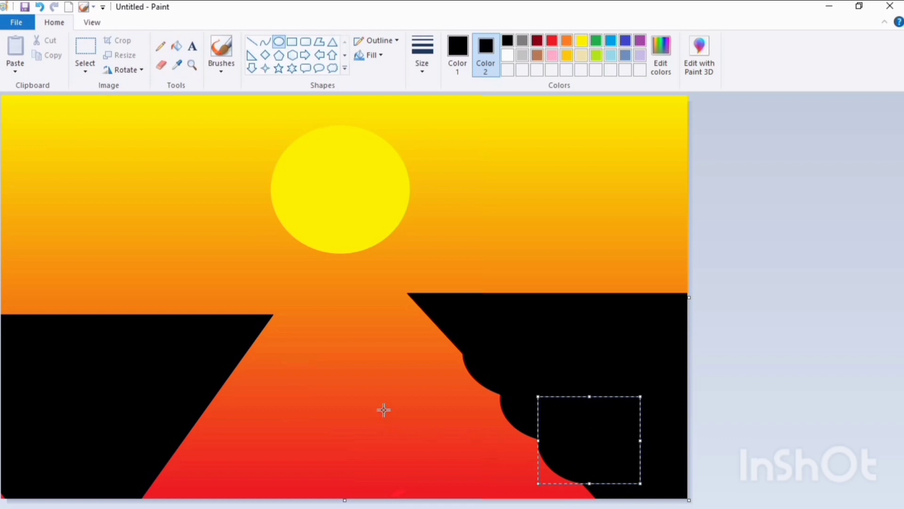
left_click_drag(287, 373, 377, 460)
left_click_drag(328, 408, 222, 373)
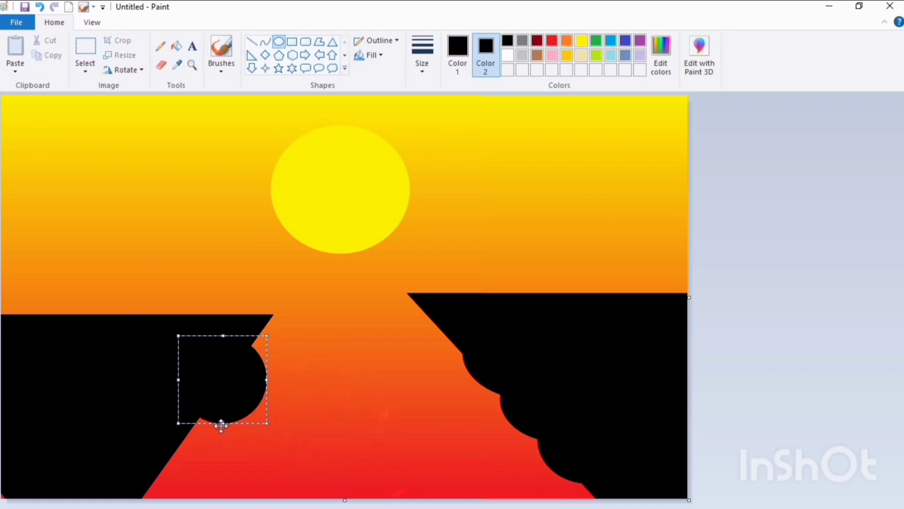
left_click_drag(221, 425, 206, 372)
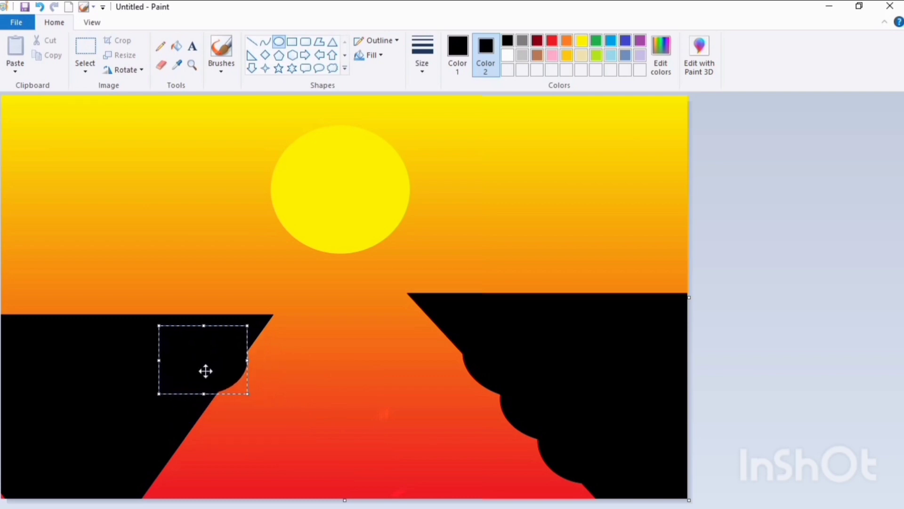
left_click_drag(260, 413, 339, 494)
left_click_drag(305, 460, 238, 431)
left_click_drag(186, 398, 165, 383)
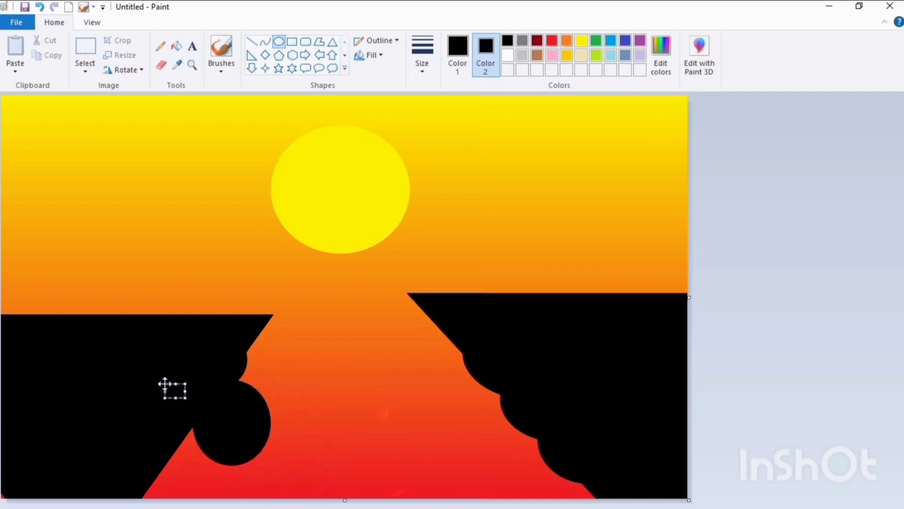
left_click(39, 7)
left_click(40, 7)
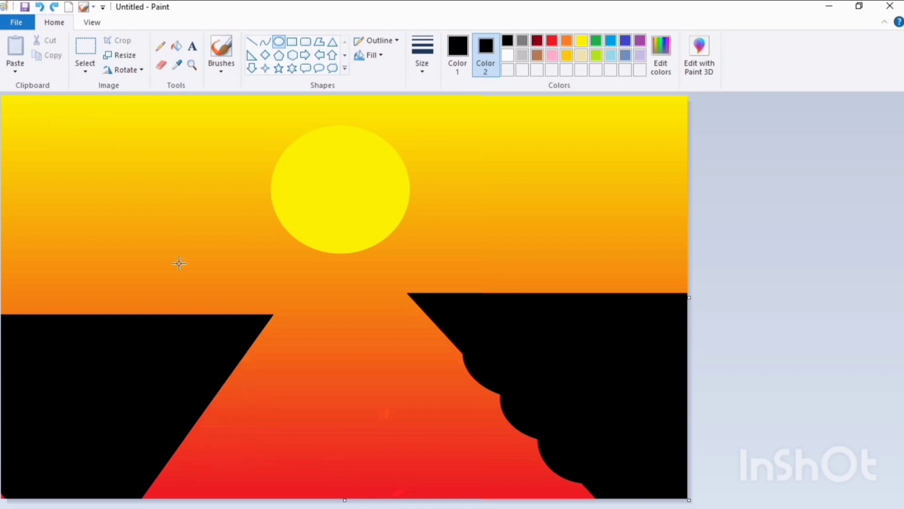
Step: Line the left cliff's slanted edge with four black ovals and add one near the right cliff's upper tip
left_click_drag(210, 347, 287, 432)
mouse_move(240, 379)
left_mouse_down()
mouse_move(217, 372)
mouse_move(185, 333)
left_mouse_up()
left_click_drag(298, 364, 366, 438)
left_click_drag(338, 398, 191, 398)
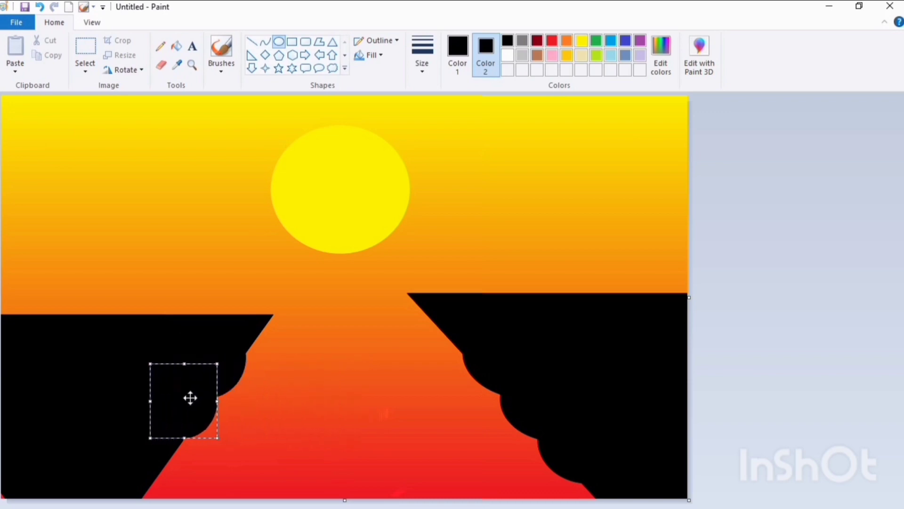
left_click_drag(310, 411, 380, 480)
left_click_drag(343, 441, 147, 435)
left_click_drag(316, 421, 385, 489)
left_click_drag(352, 452, 133, 475)
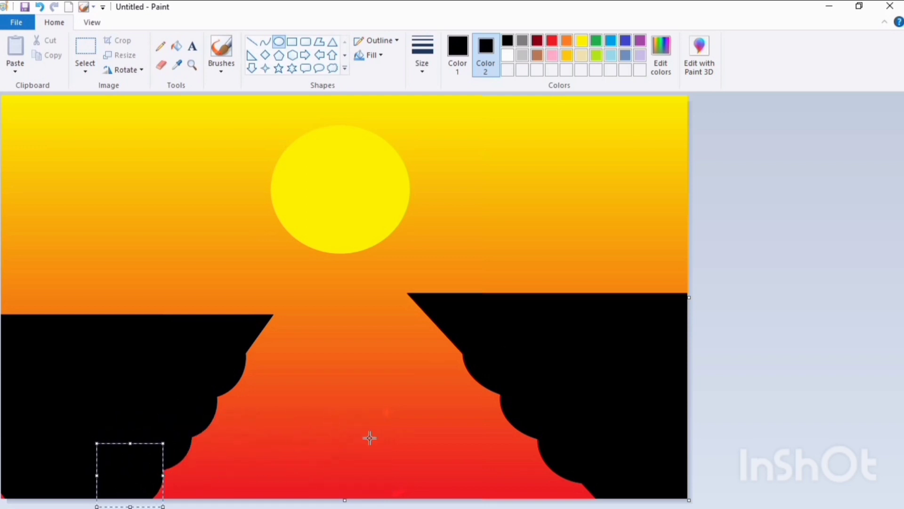
mouse_move(378, 313)
left_mouse_down()
mouse_move(418, 360)
mouse_move(430, 360)
mouse_move(470, 321)
left_mouse_up()
left_click(784, 322)
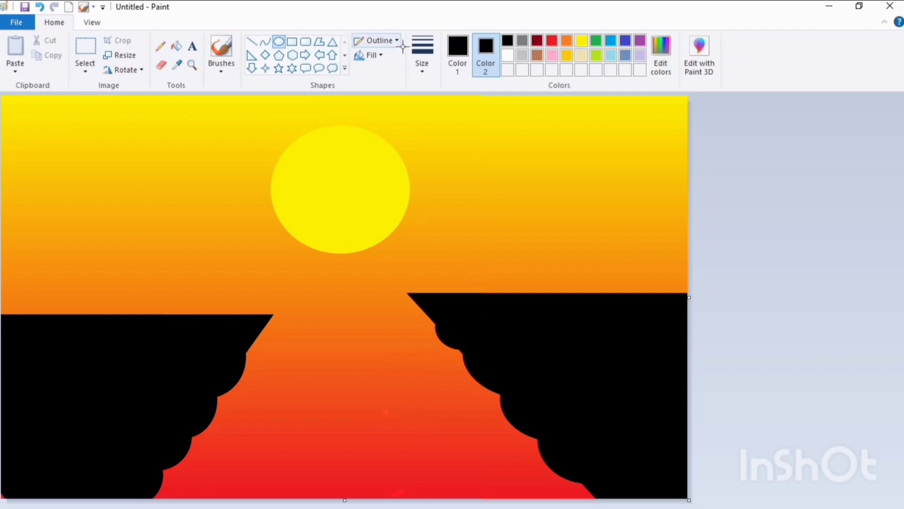
Step: Paint a filled black tree trunk on top of the left cliff with the Marker brush at its thickest size
left_click(223, 66)
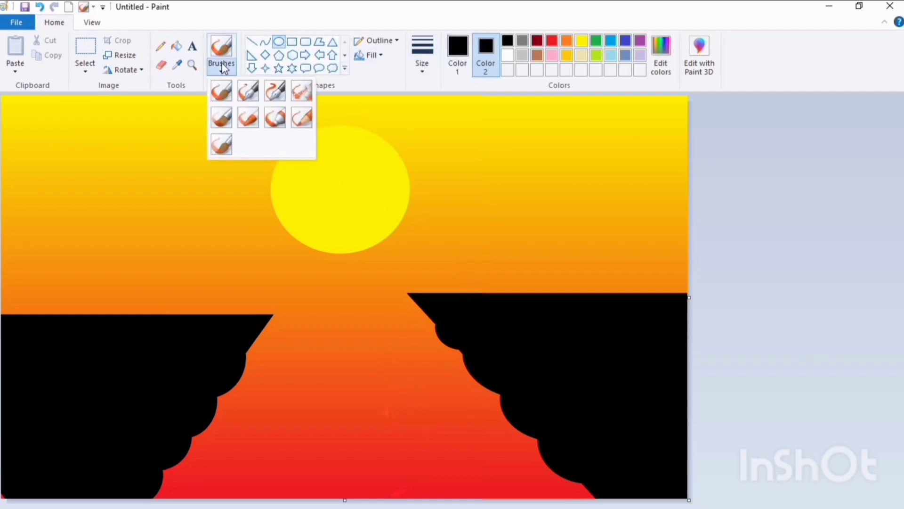
left_click(274, 118)
left_click(422, 59)
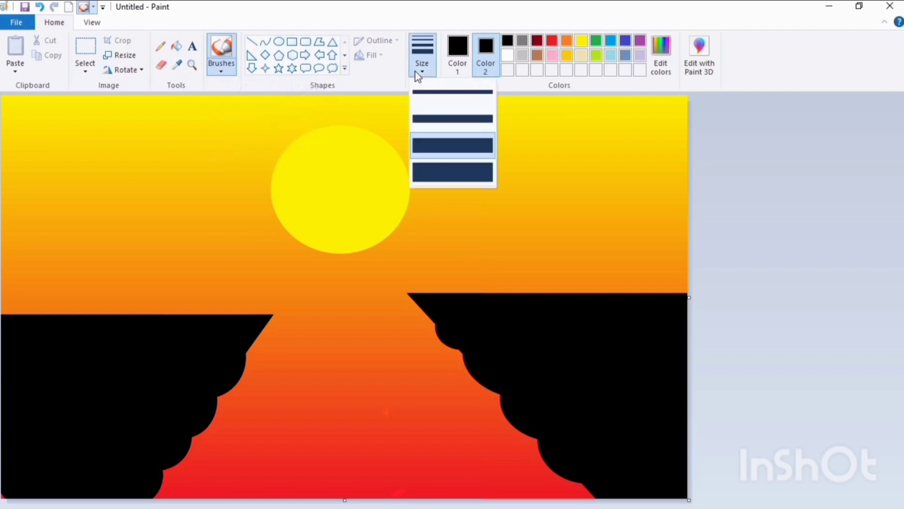
left_click(442, 164)
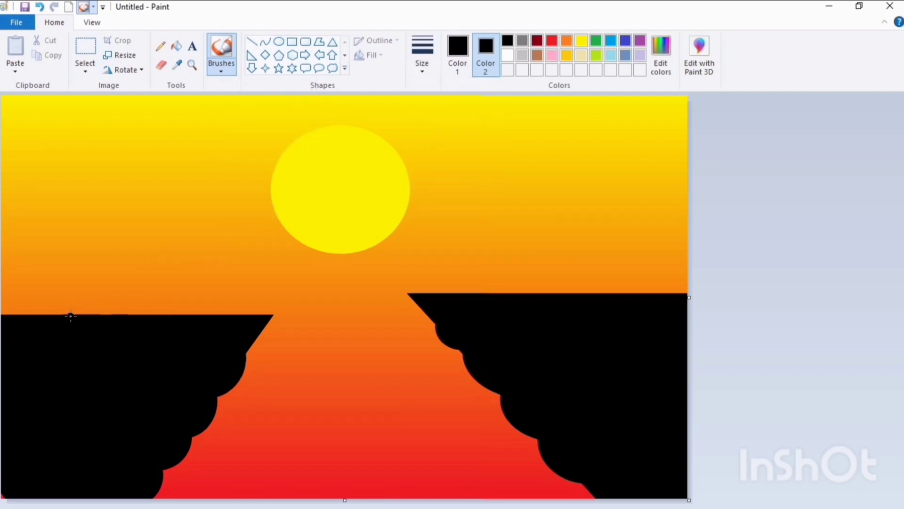
left_click_drag(71, 316, 93, 220)
mouse_move(124, 316)
left_mouse_down()
mouse_move(103, 252)
mouse_move(107, 179)
mouse_move(91, 231)
left_mouse_up()
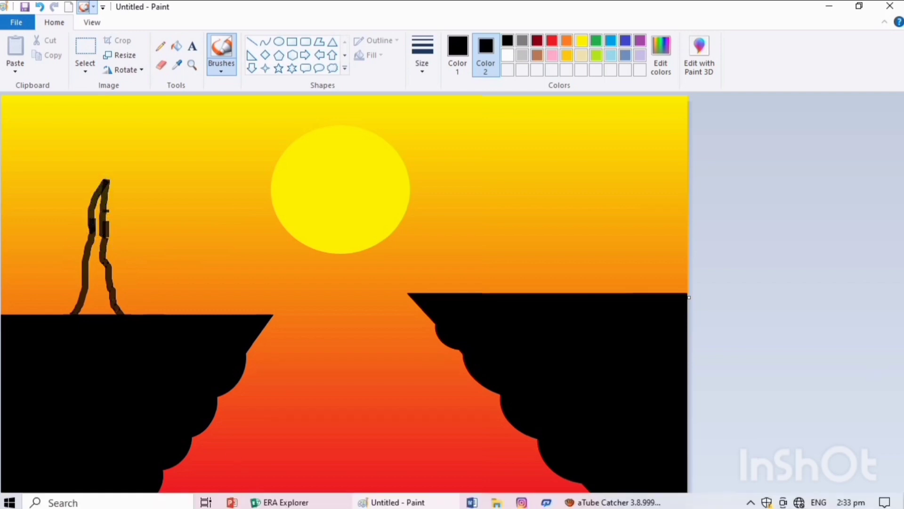
mouse_move(96, 190)
left_mouse_down()
mouse_move(99, 267)
mouse_move(99, 239)
mouse_move(92, 255)
mouse_move(92, 244)
mouse_move(103, 292)
mouse_move(85, 307)
mouse_move(91, 268)
mouse_move(84, 308)
mouse_move(96, 311)
mouse_move(103, 291)
mouse_move(113, 310)
mouse_move(107, 289)
mouse_move(101, 310)
left_mouse_up()
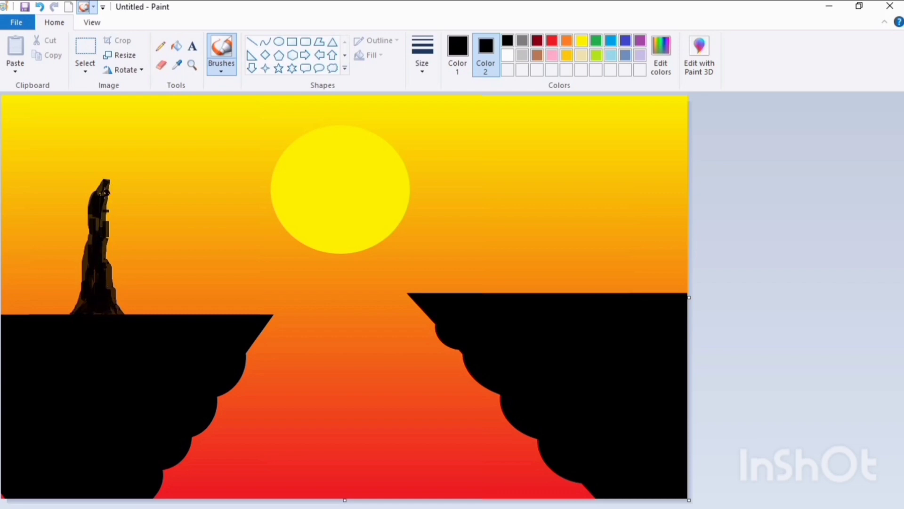
Step: Paint three thick main branches spreading left, right and upward from the top of the trunk, thickening their joints
mouse_move(99, 181)
left_mouse_down()
mouse_move(127, 162)
mouse_move(191, 167)
left_mouse_up()
left_click_drag(104, 184, 34, 133)
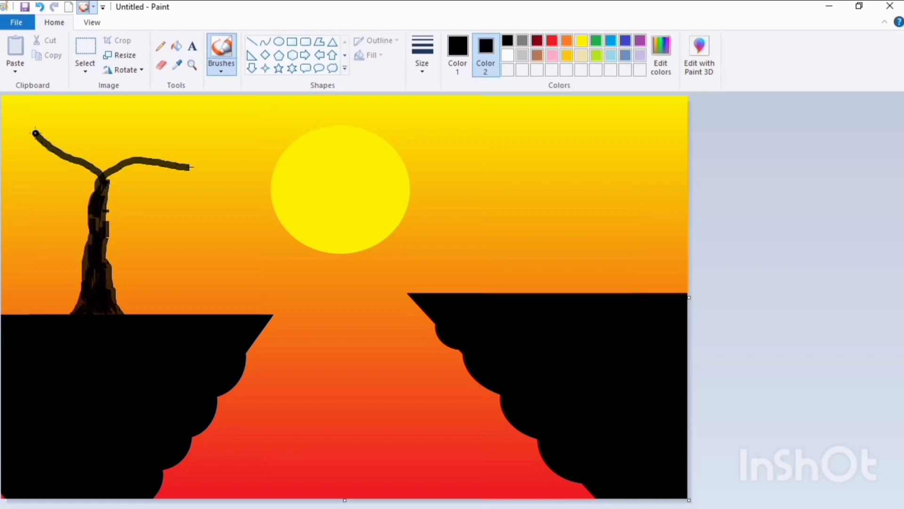
mouse_move(100, 186)
left_mouse_down()
mouse_move(70, 158)
mouse_move(102, 187)
mouse_move(126, 162)
mouse_move(106, 187)
mouse_move(97, 179)
mouse_move(93, 232)
mouse_move(105, 186)
mouse_move(110, 300)
mouse_move(111, 263)
mouse_move(128, 316)
mouse_move(113, 273)
mouse_move(113, 289)
mouse_move(118, 310)
mouse_move(106, 204)
left_mouse_up()
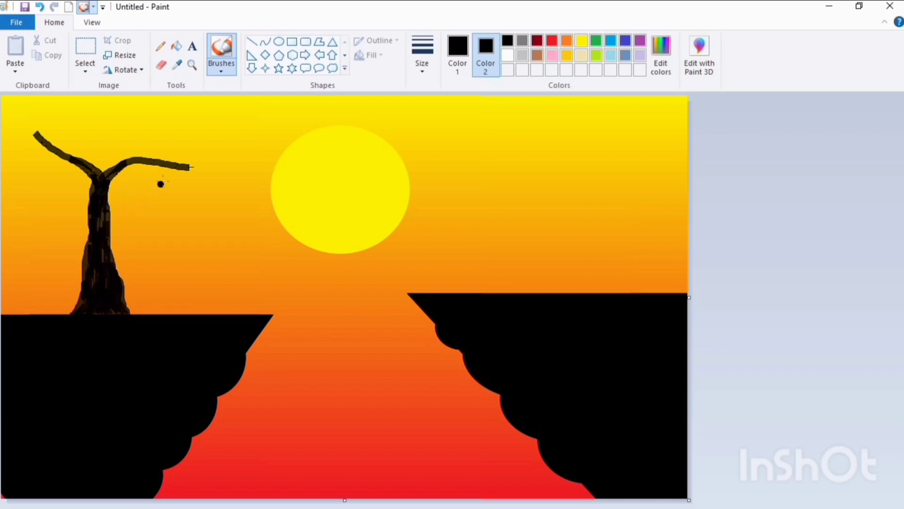
mouse_move(122, 157)
left_mouse_down()
mouse_move(109, 175)
mouse_move(113, 109)
mouse_move(105, 170)
mouse_move(107, 162)
left_mouse_up()
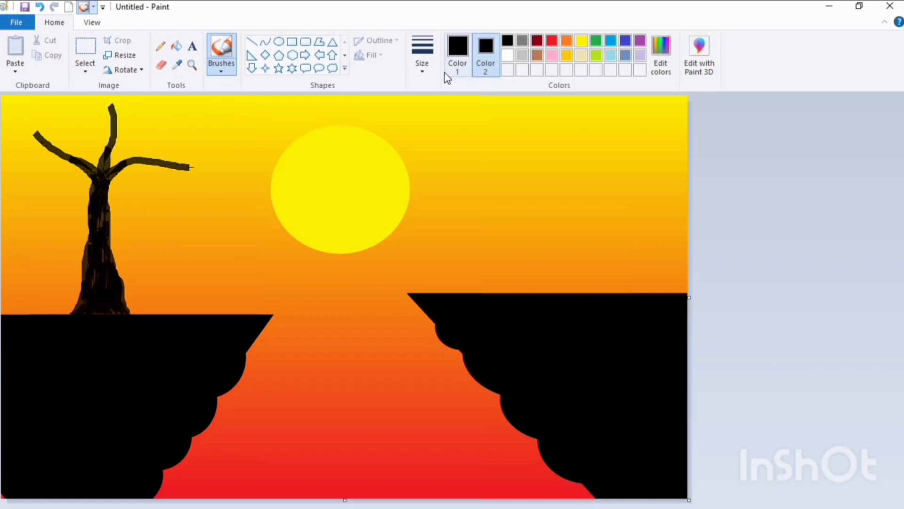
Step: Extend the ends of the three main branches with thin twigs, using the second-thinnest marker size
left_click(423, 68)
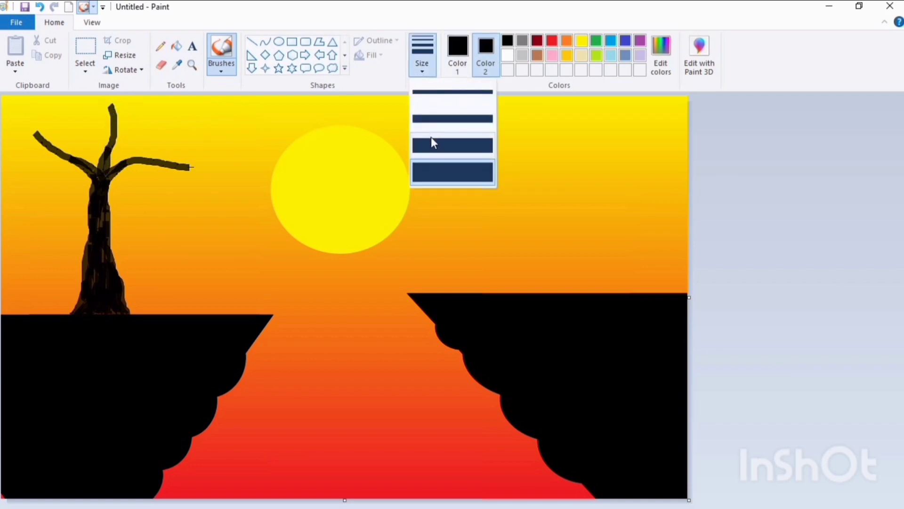
left_click(430, 118)
mouse_move(183, 166)
left_mouse_down()
mouse_move(249, 151)
mouse_move(202, 182)
mouse_move(223, 198)
left_mouse_up()
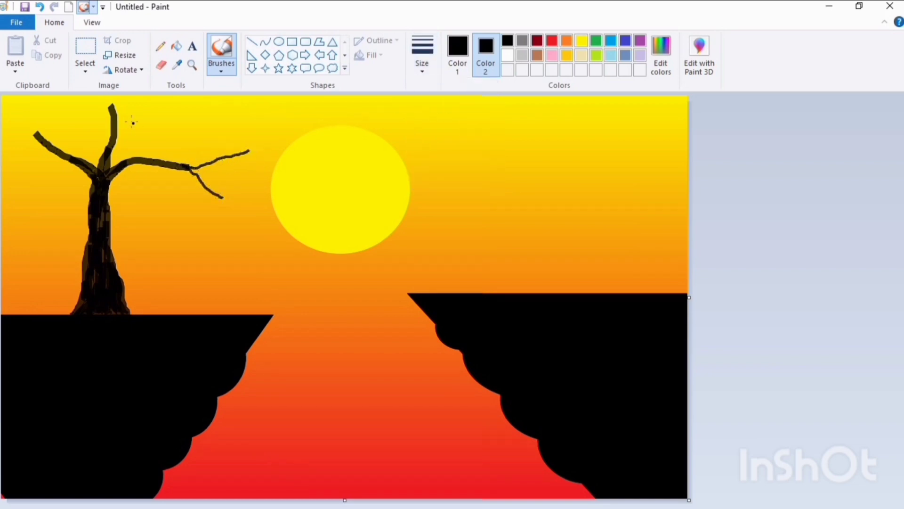
left_click_drag(112, 110, 78, 101)
mouse_move(36, 138)
left_mouse_down()
mouse_move(2, 113)
mouse_move(38, 130)
mouse_move(47, 96)
left_mouse_up()
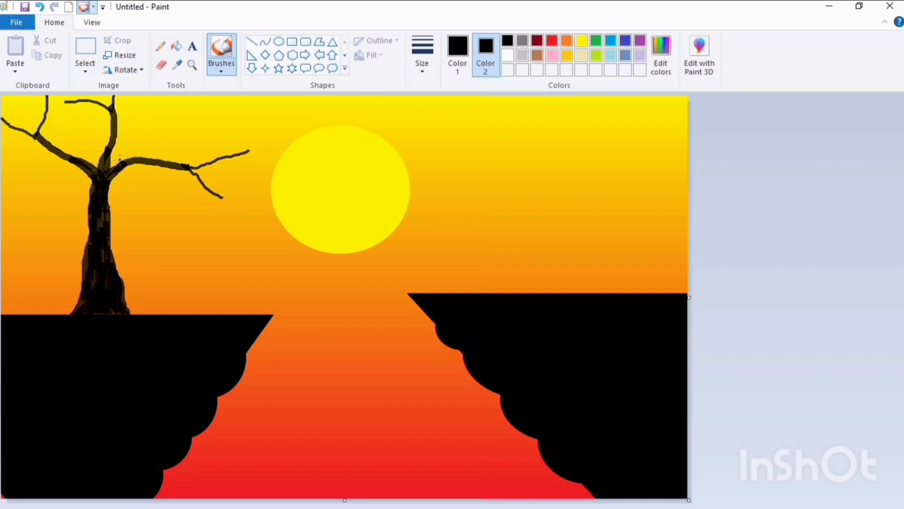
Step: Fill out the tree's crown with many thin side twigs along the main branches
left_click_drag(129, 155, 167, 137)
left_click_drag(158, 168, 182, 195)
left_click_drag(111, 153, 140, 138)
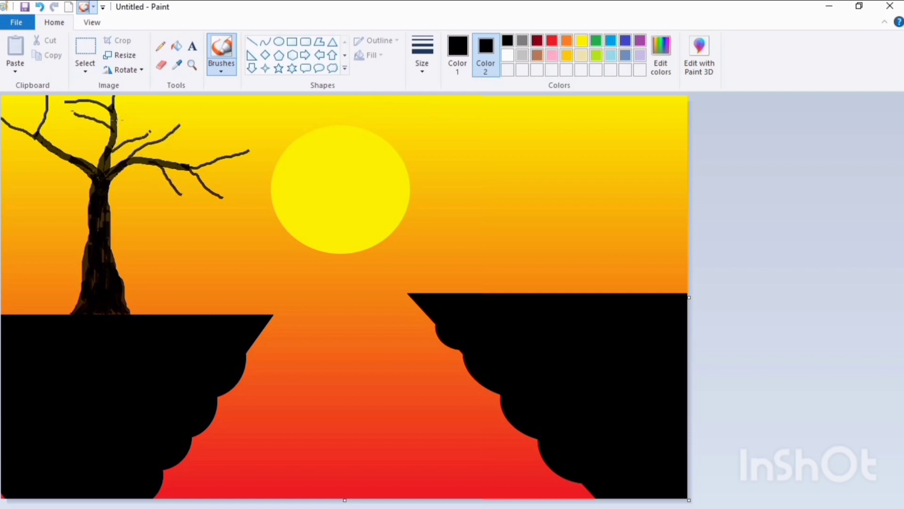
left_click_drag(131, 117, 161, 113)
left_click_drag(71, 162, 28, 168)
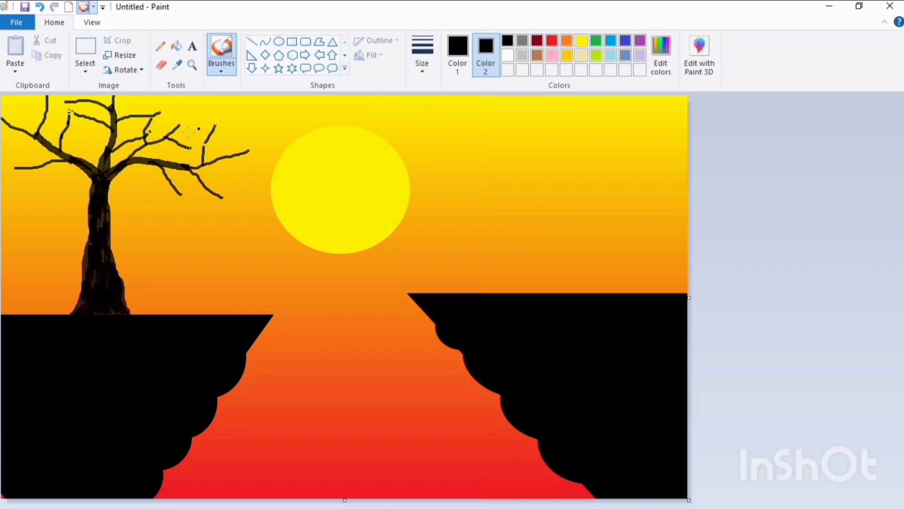
left_click_drag(132, 113, 160, 96)
left_click_drag(203, 145, 186, 118)
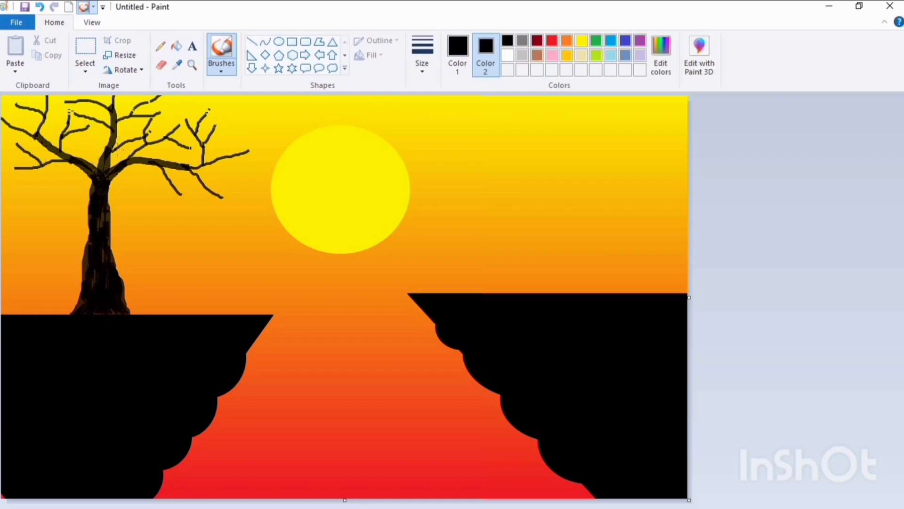
left_click_drag(102, 156, 66, 133)
left_click_drag(160, 130, 183, 105)
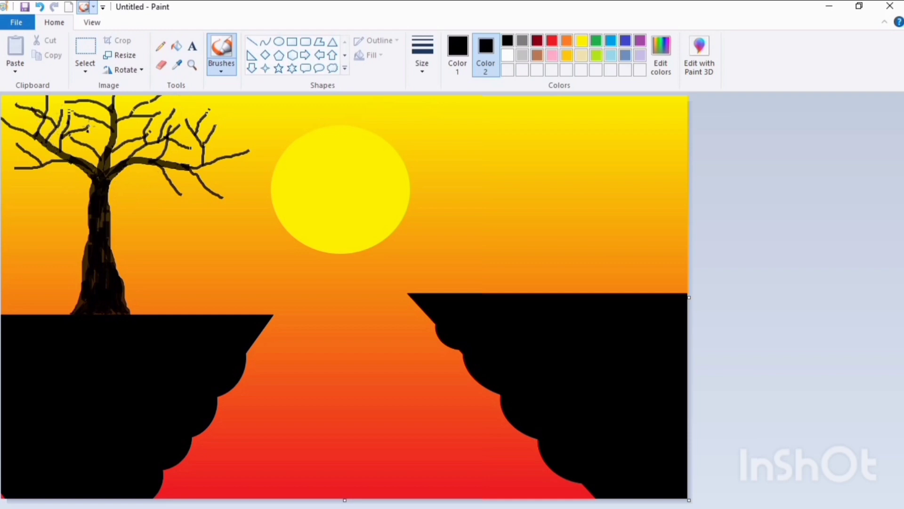
left_click_drag(89, 147, 99, 123)
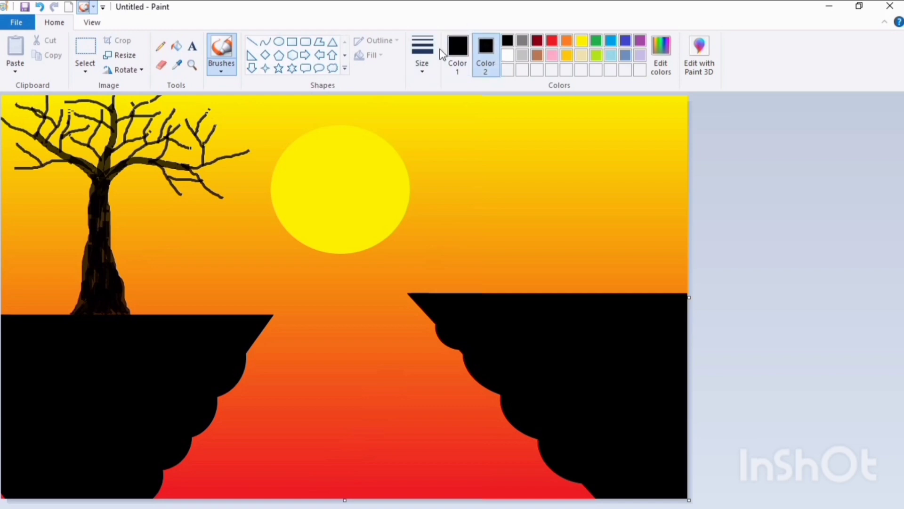
Step: Spray black foliage onto the upper-right twigs of the tree with the Airbrush
left_click(458, 55)
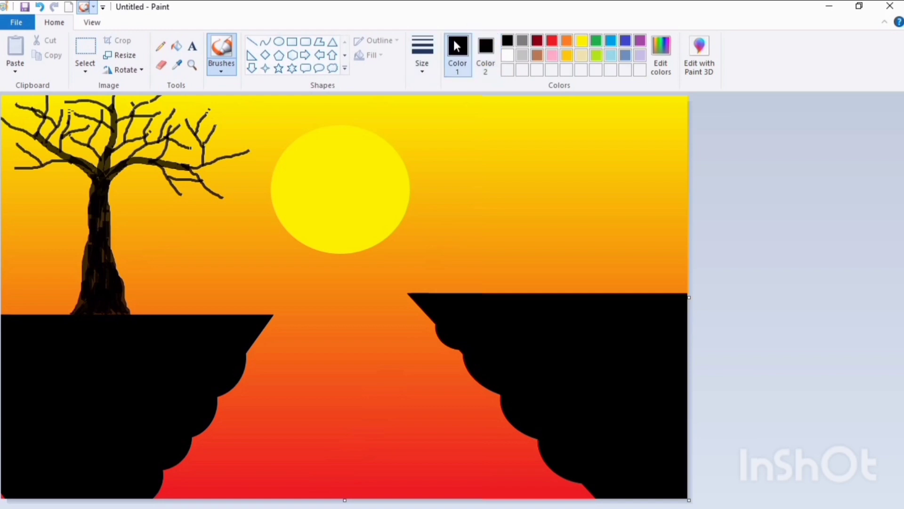
left_click(221, 72)
left_click(298, 91)
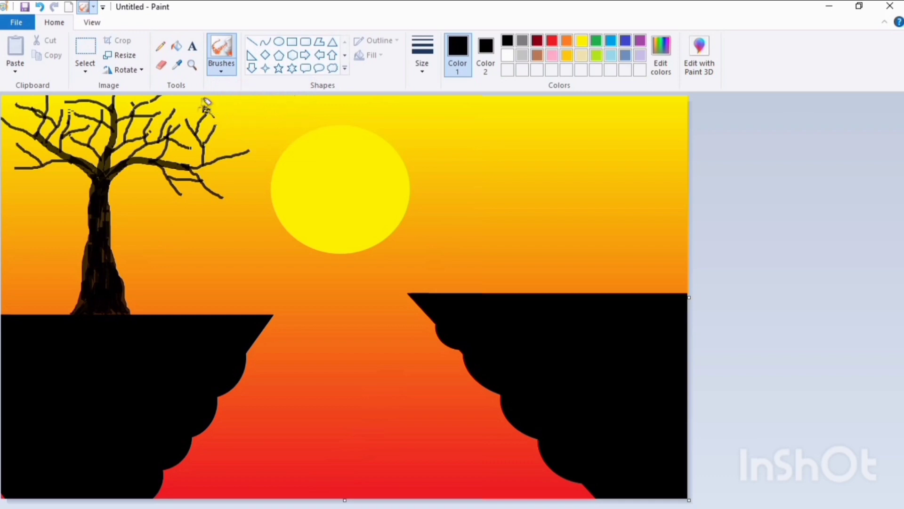
mouse_move(206, 106)
left_mouse_down()
mouse_move(223, 114)
mouse_move(203, 97)
left_mouse_up()
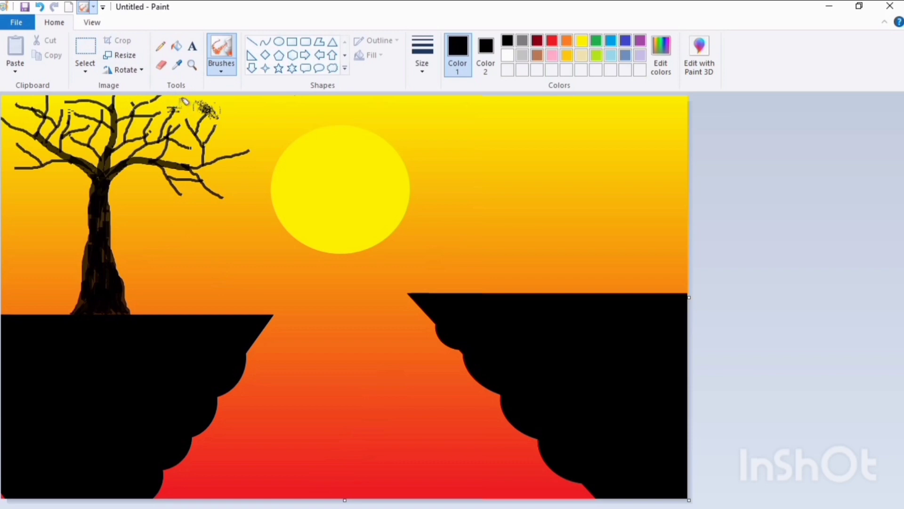
left_click_drag(185, 101, 177, 102)
Step: Change the Airbrush size and spray black foliage onto the twigs along the top and right side of the tree's crown
left_click(437, 64)
left_click(433, 137)
left_click_drag(75, 96, 60, 101)
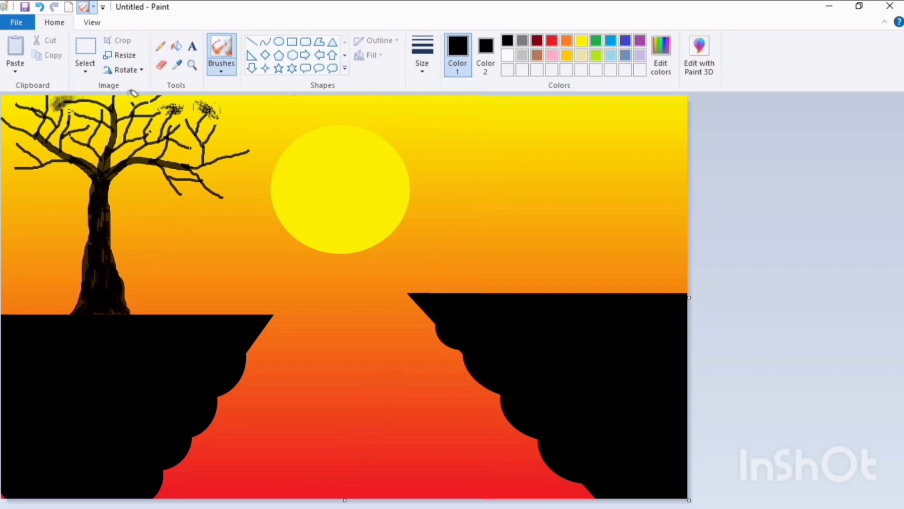
mouse_move(134, 99)
left_mouse_down()
mouse_move(144, 100)
mouse_move(131, 105)
left_mouse_up()
mouse_move(214, 118)
left_mouse_down()
mouse_move(240, 129)
mouse_move(195, 113)
mouse_move(205, 114)
mouse_move(151, 129)
mouse_move(159, 132)
mouse_move(158, 122)
mouse_move(145, 126)
mouse_move(162, 116)
mouse_move(81, 109)
left_mouse_up()
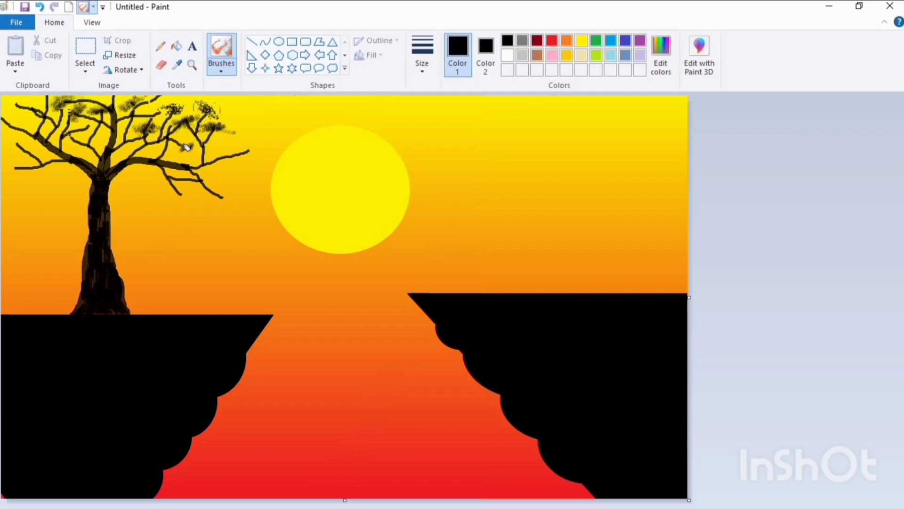
mouse_move(187, 147)
left_mouse_down()
mouse_move(193, 139)
mouse_move(199, 148)
mouse_move(258, 148)
mouse_move(250, 140)
mouse_move(255, 152)
left_mouse_up()
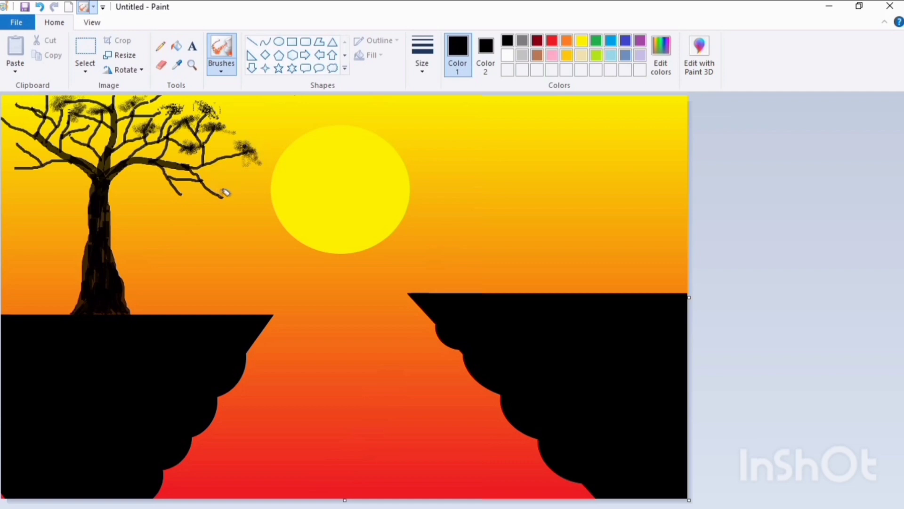
mouse_move(225, 192)
left_mouse_down()
mouse_move(243, 181)
mouse_move(196, 191)
mouse_move(192, 182)
mouse_move(201, 181)
mouse_move(173, 201)
mouse_move(217, 174)
mouse_move(202, 189)
mouse_move(212, 182)
mouse_move(199, 185)
mouse_move(212, 172)
left_mouse_up()
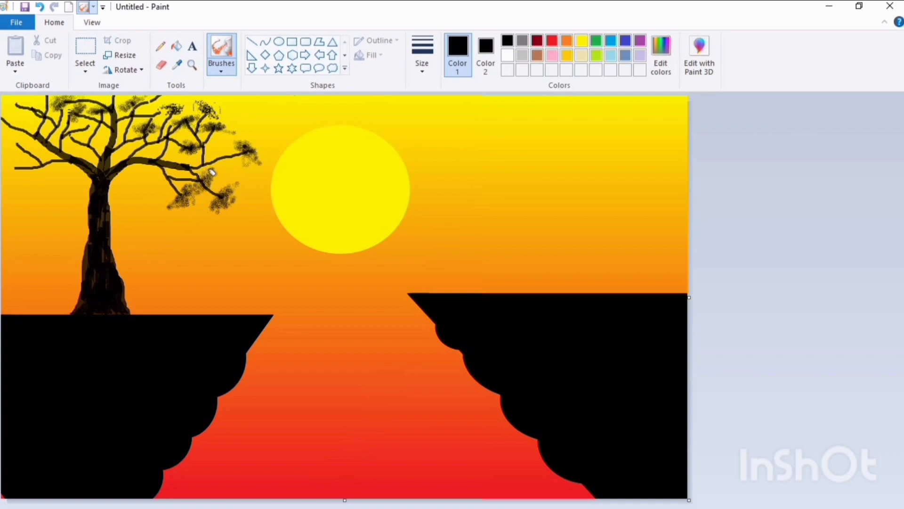
Step: Spray black foliage onto the tree's left twigs and fill in the leaf clusters across the crown
left_click_drag(87, 132, 64, 139)
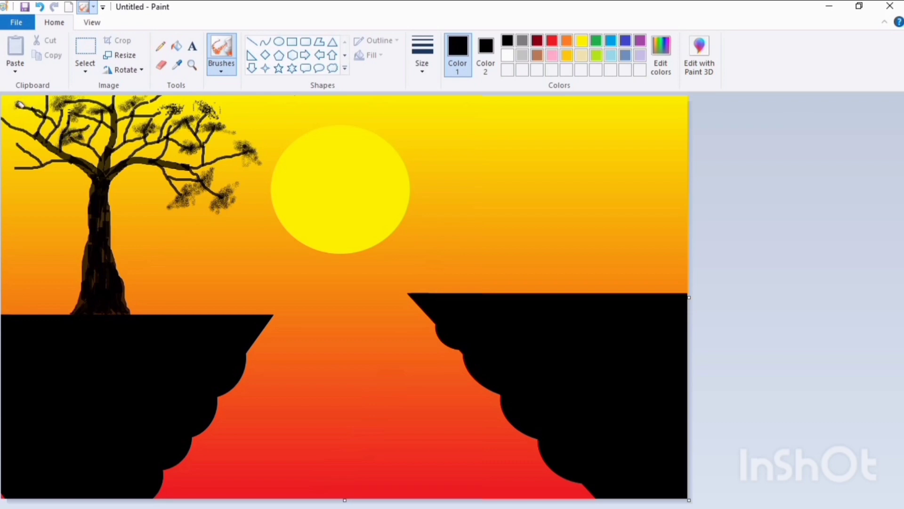
mouse_move(20, 103)
left_mouse_down()
mouse_move(17, 122)
mouse_move(7, 120)
mouse_move(10, 108)
mouse_move(26, 136)
mouse_move(18, 147)
left_mouse_up()
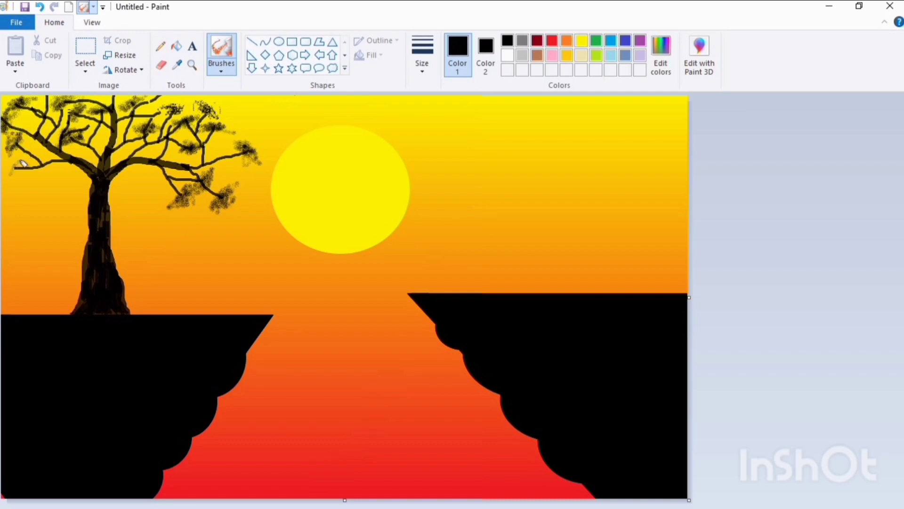
left_click_drag(23, 166, 29, 154)
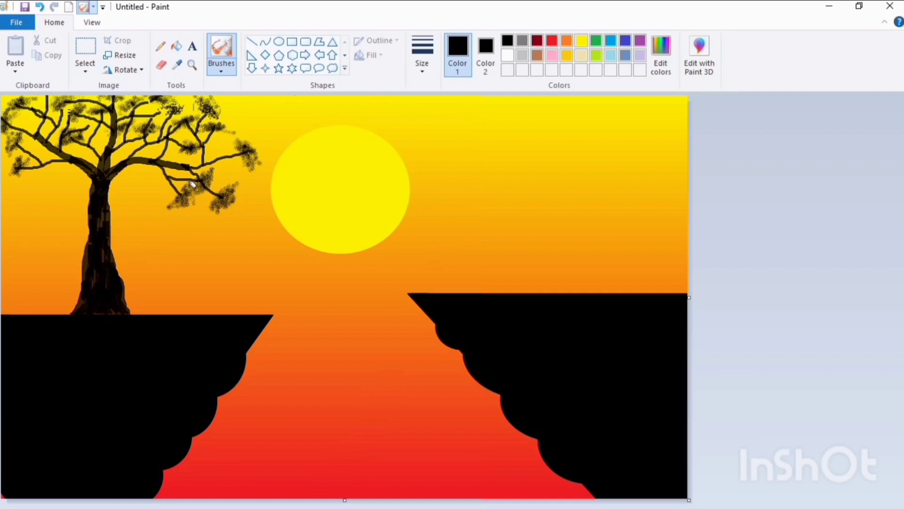
mouse_move(197, 153)
left_mouse_down()
mouse_move(192, 129)
mouse_move(203, 149)
left_mouse_up()
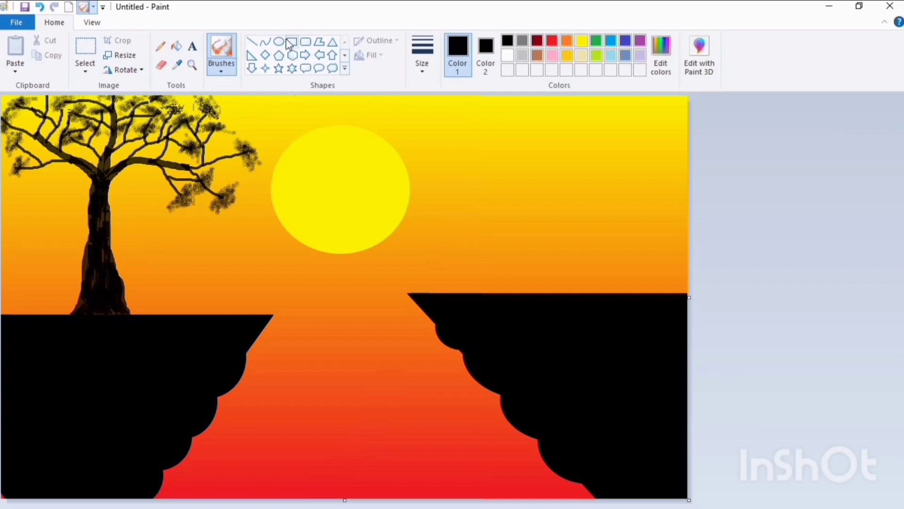
Step: Paint small black wavy bird shapes in the sky right of the sun, using the thickest marker size
left_click(228, 67)
left_click(271, 116)
left_click(413, 73)
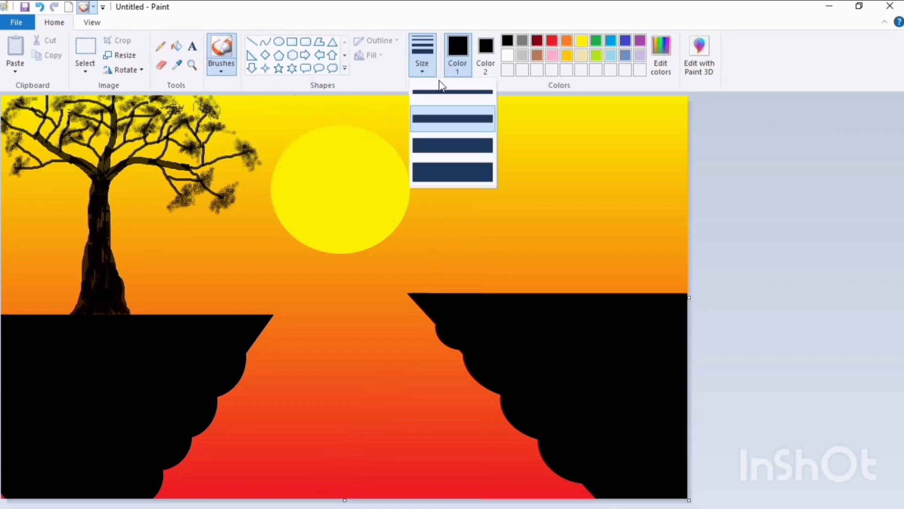
left_click(432, 165)
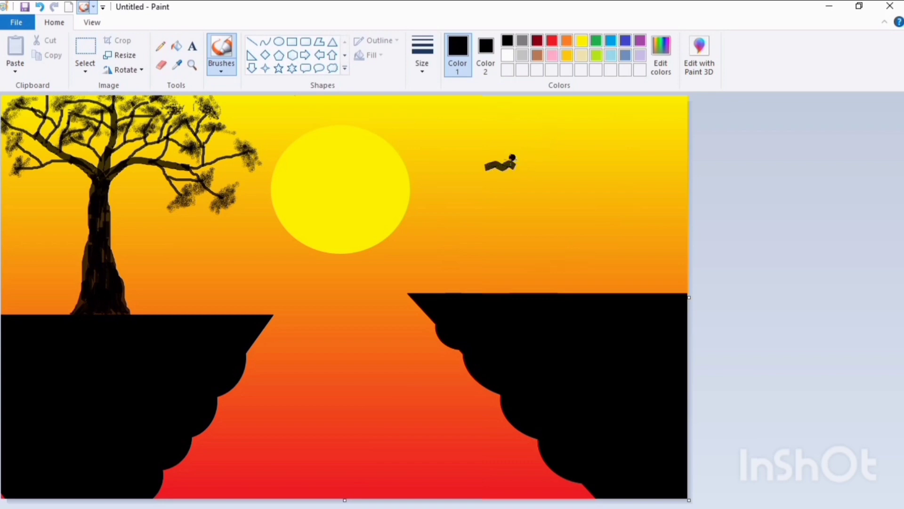
left_click_drag(513, 157, 516, 165)
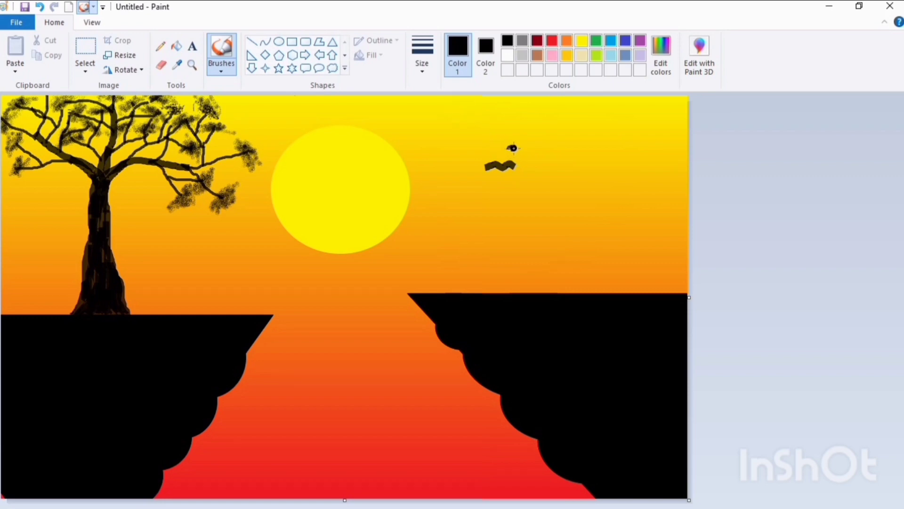